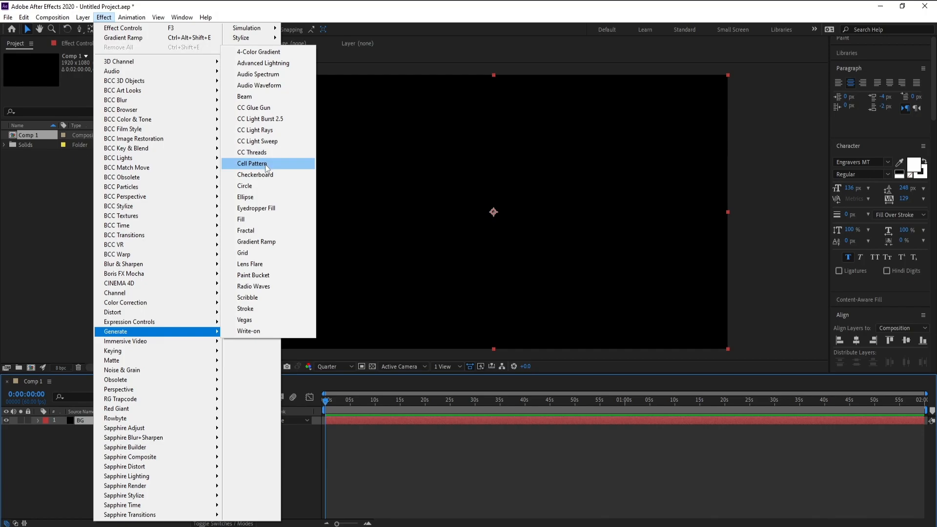
# Step: Apply a Gradient Ramp to the BG layer and set its start color to dark blue 00031A
pyautogui.click(283, 240)
pyautogui.click(91, 81)
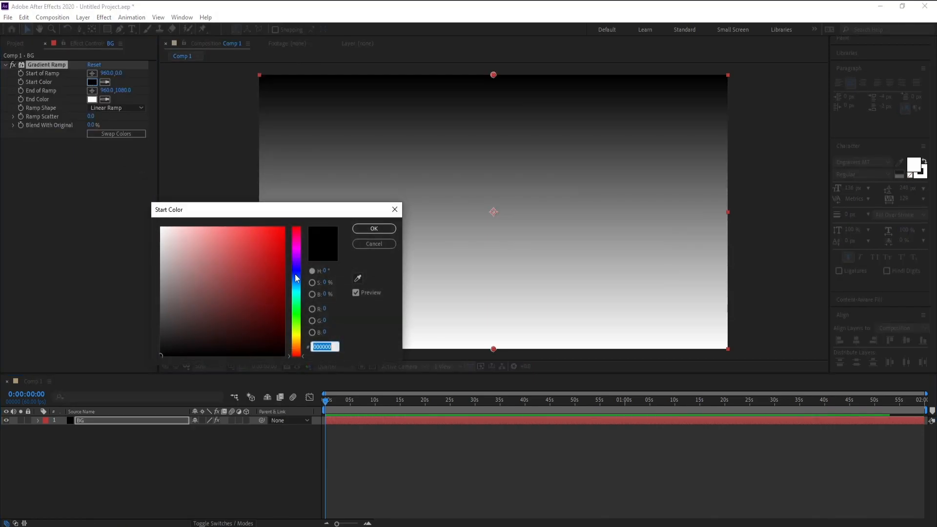
pyautogui.click(295, 278)
pyautogui.moveTo(278, 299); pyautogui.dragTo(292, 343)
pyautogui.moveTo(298, 276); pyautogui.dragTo(298, 275)
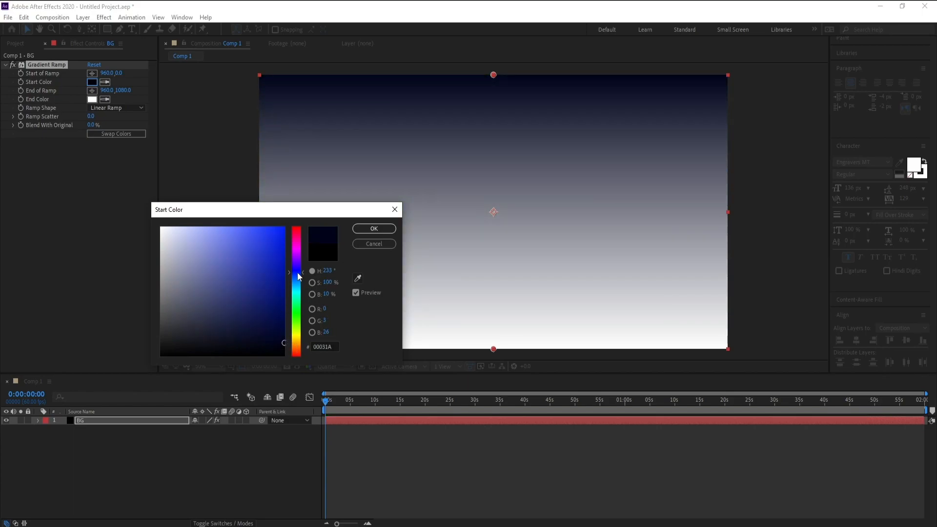
pyautogui.click(364, 231)
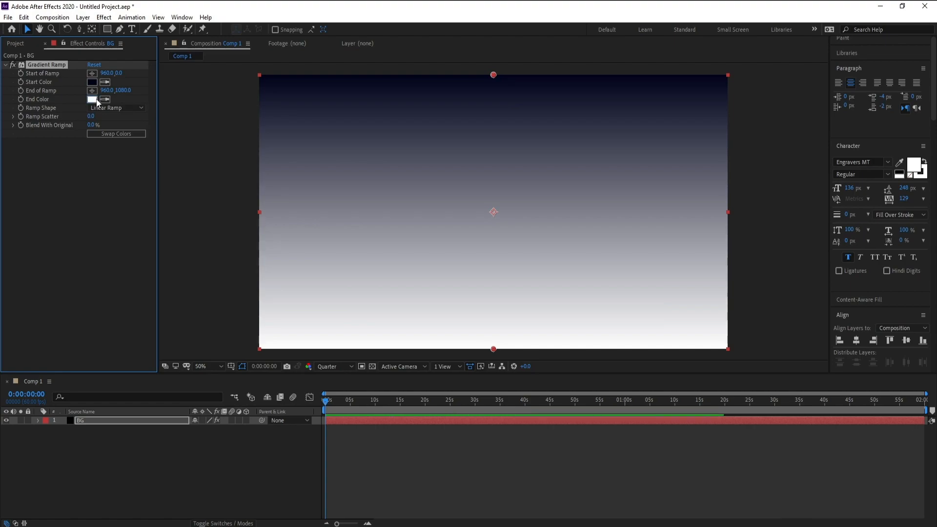
# Step: Set the Gradient Ramp's end color to very dark magenta 13000C
pyautogui.click(91, 99)
pyautogui.moveTo(297, 265)
pyautogui.mouseDown()
pyautogui.moveTo(294, 243)
pyautogui.moveTo(301, 346)
pyautogui.mouseUp()
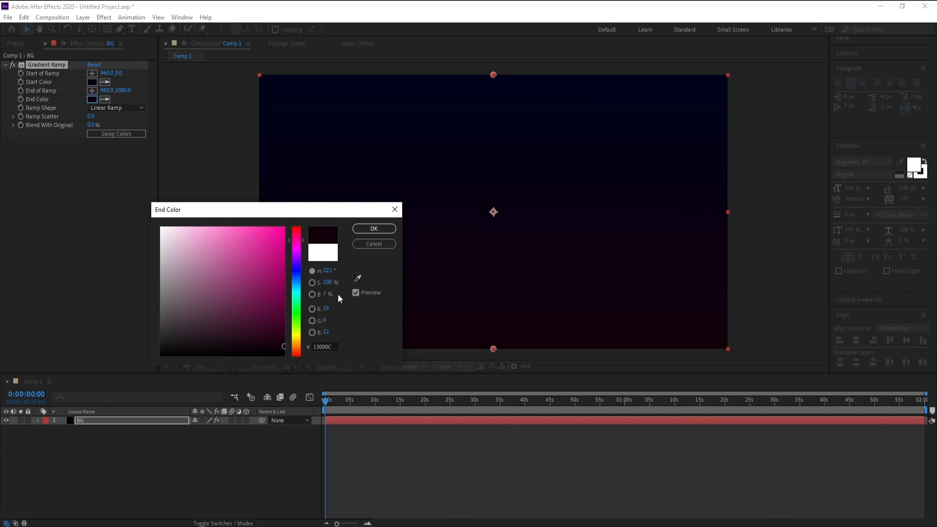
pyautogui.click(374, 229)
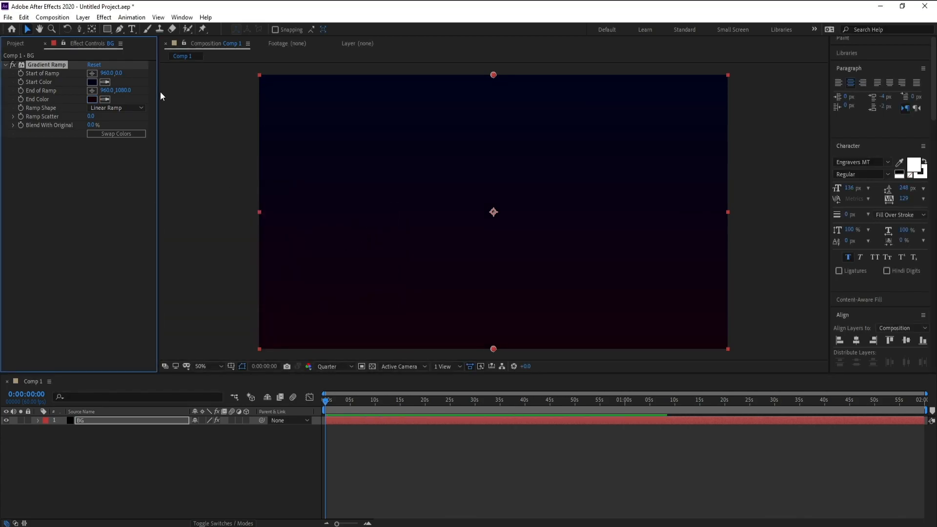
# Step: Add a text layer reading LOVE to the composition
pyautogui.click(131, 29)
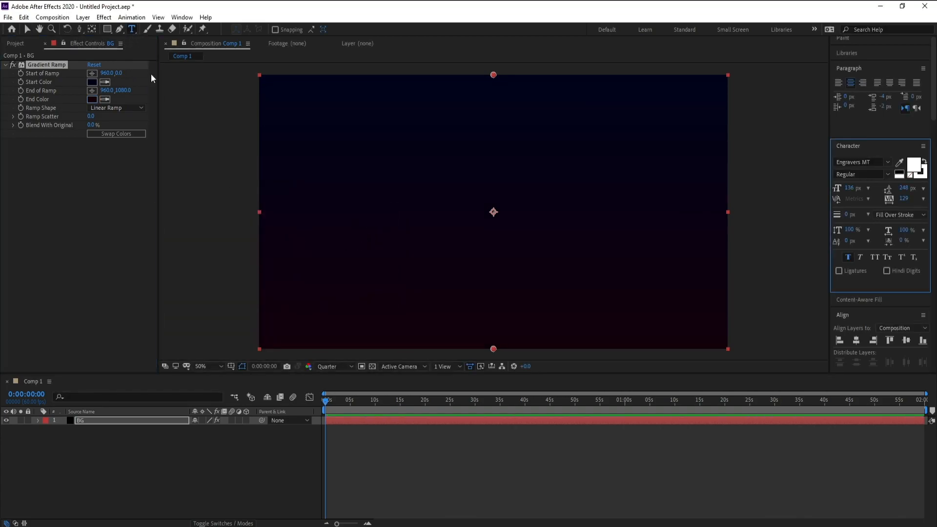
pyautogui.click(416, 215)
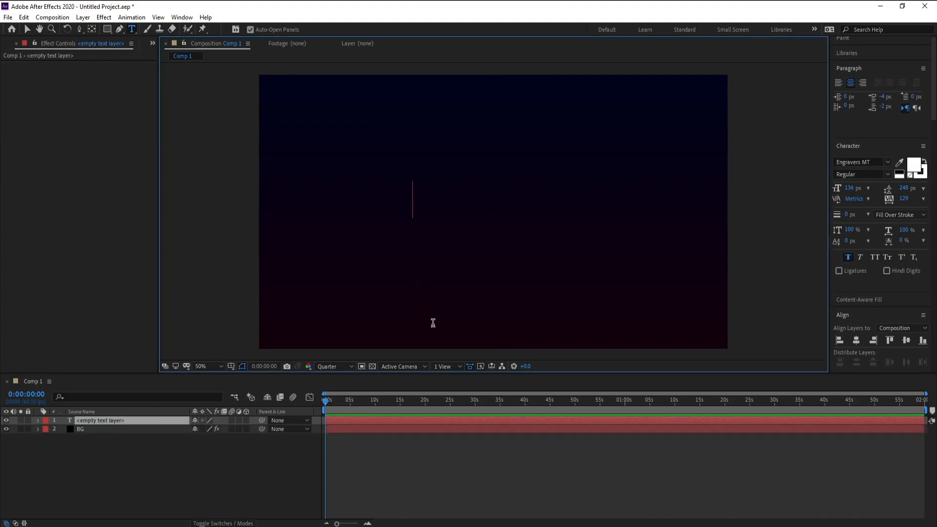
pyautogui.write('LOVE')
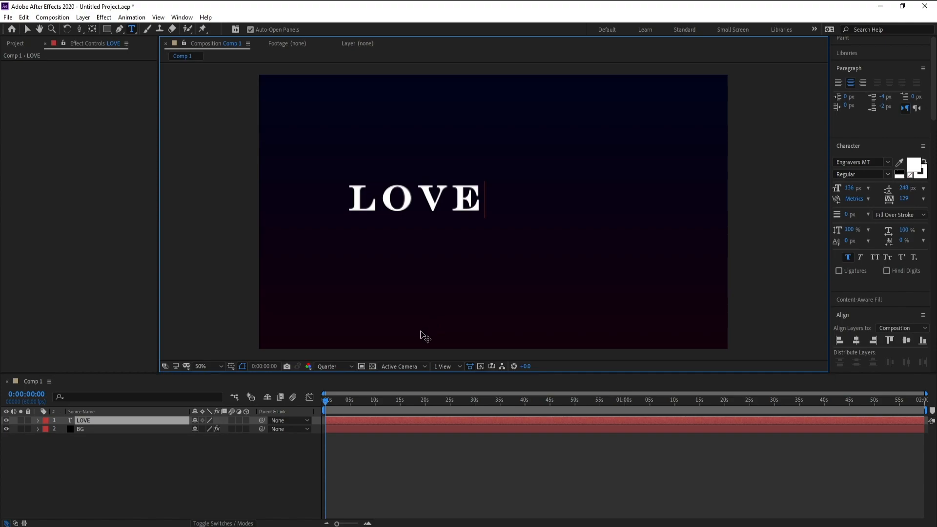
# Step: Scale the LOVE text layer to 246% and set the preview resolution to Full
pyautogui.click(88, 423)
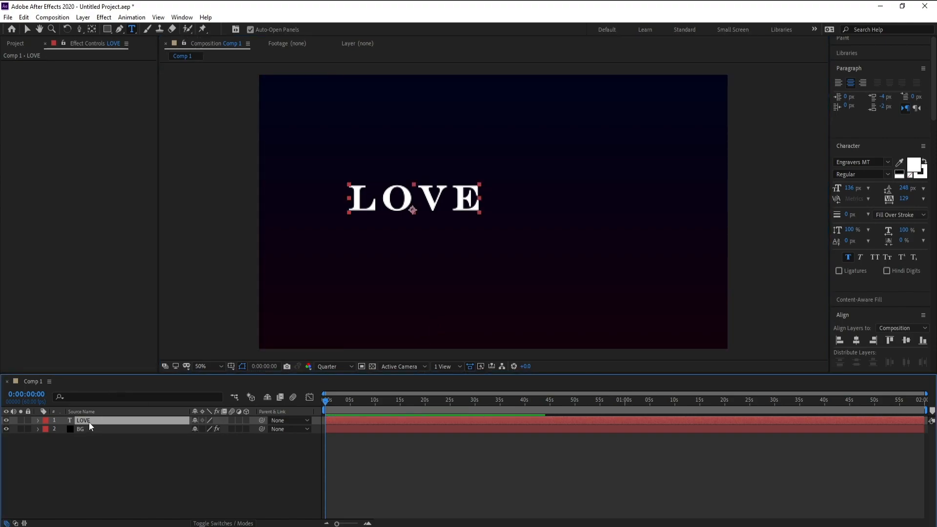
pyautogui.press('s')
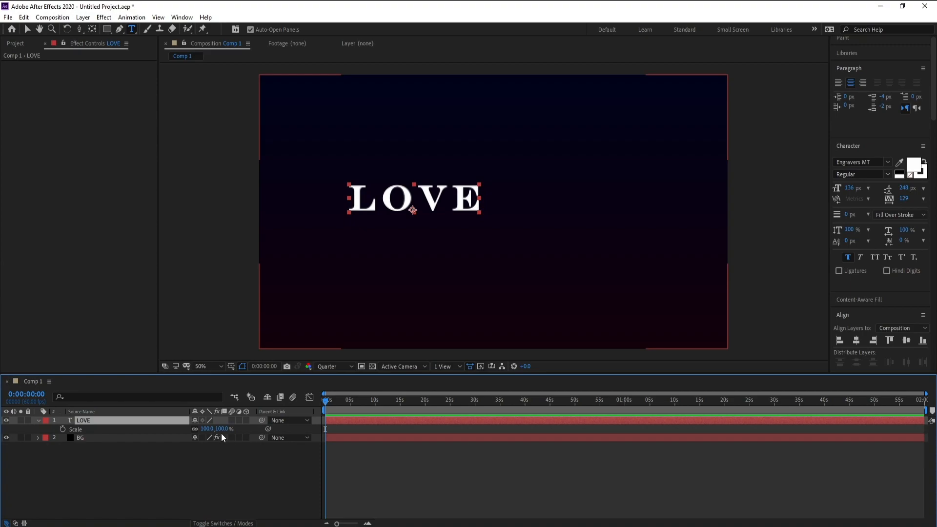
pyautogui.moveTo(220, 429); pyautogui.dragTo(240, 429)
pyautogui.click(333, 366)
pyautogui.click(335, 390)
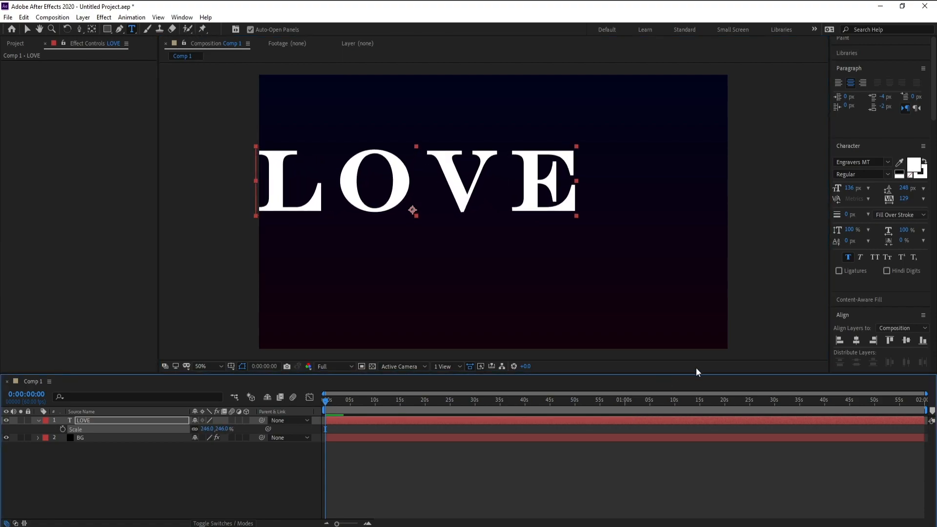
# Step: Center the LOVE text horizontally and vertically in the composition and center its anchor point within the text
pyautogui.click(856, 341)
pyautogui.click(906, 341)
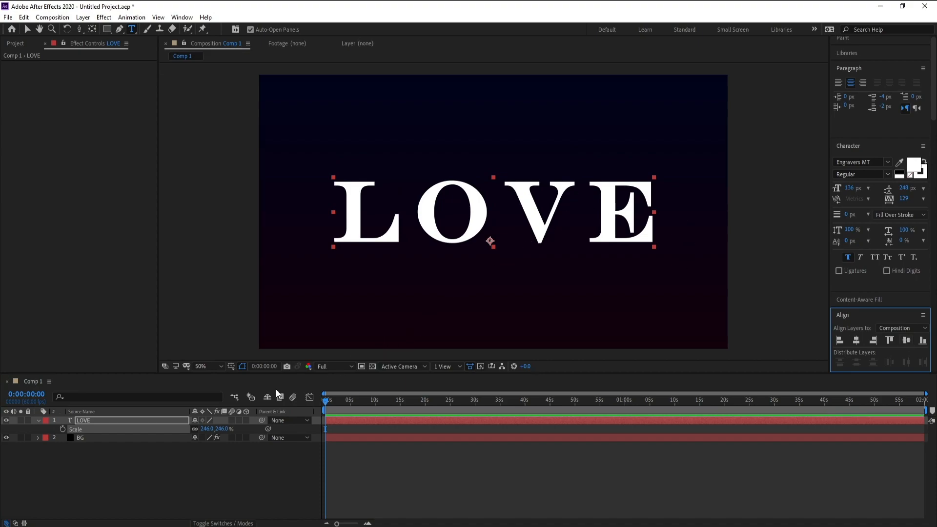
pyautogui.click(109, 415)
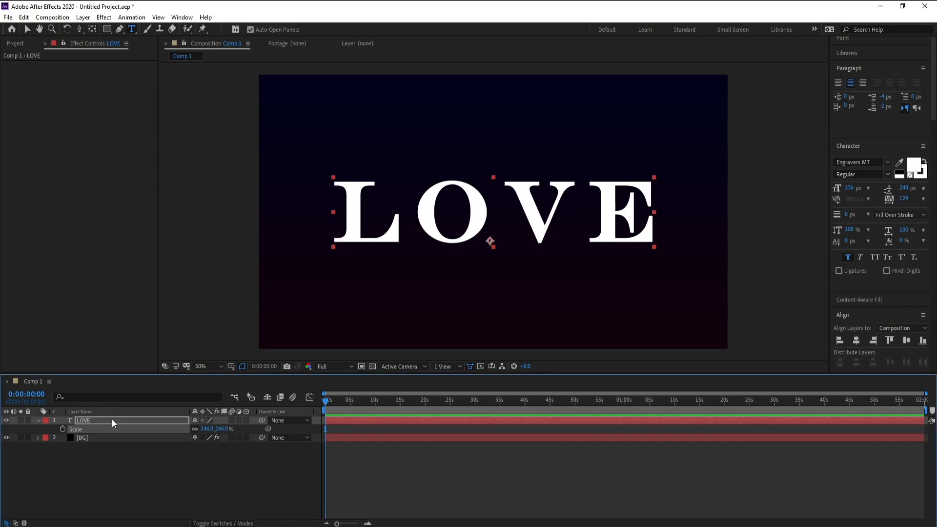
pyautogui.click(109, 422)
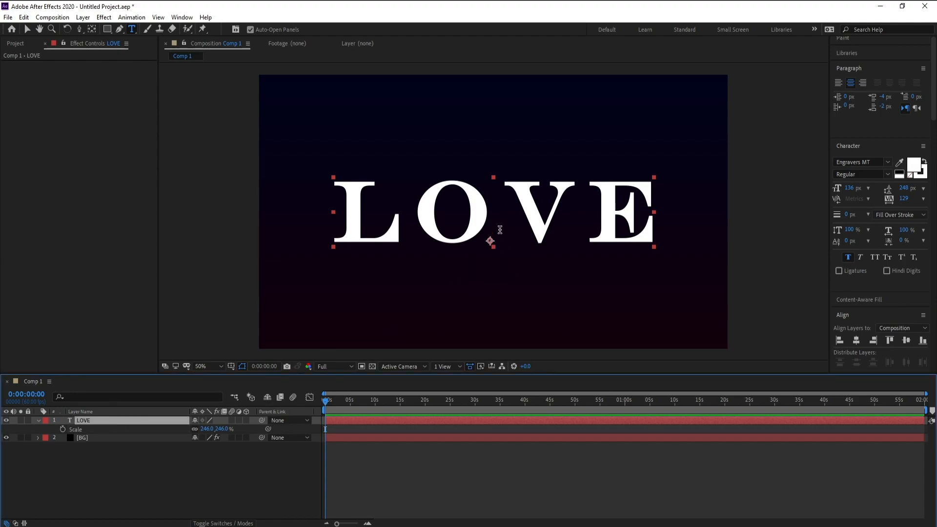
pyautogui.click(93, 28)
pyautogui.hotkey('ctrl', 'alt', 'Home')
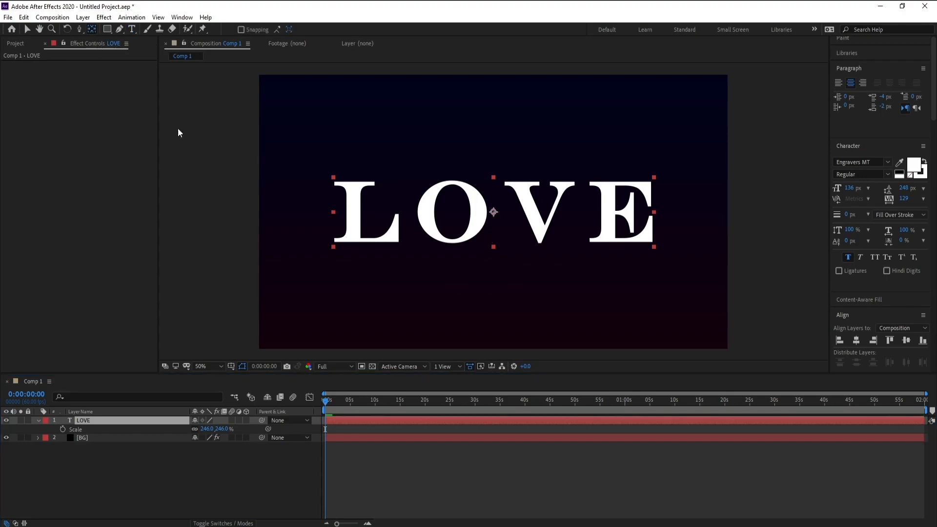
pyautogui.click(38, 421)
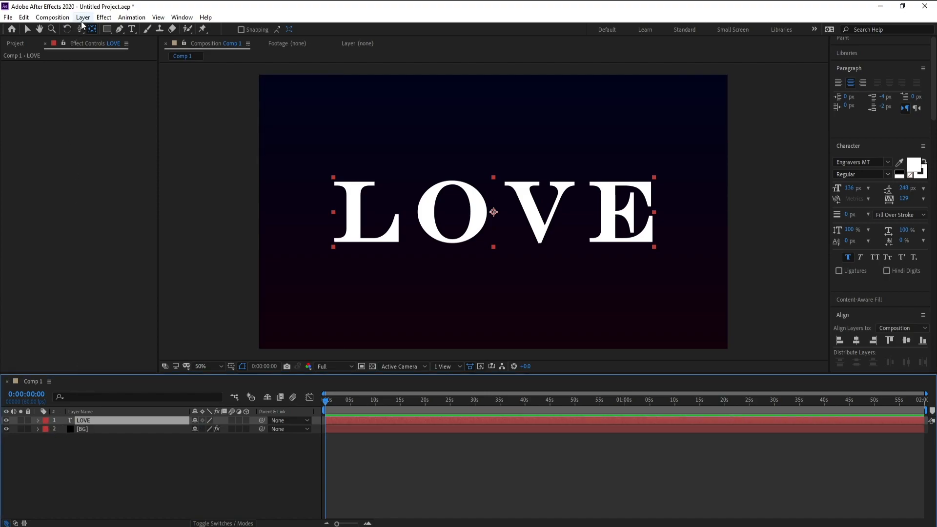
# Step: Auto-trace the LOVE layer's alpha channel at the current frame and keep both the traced layer and the text layer hidden
pyautogui.click(82, 22)
pyautogui.click(142, 339)
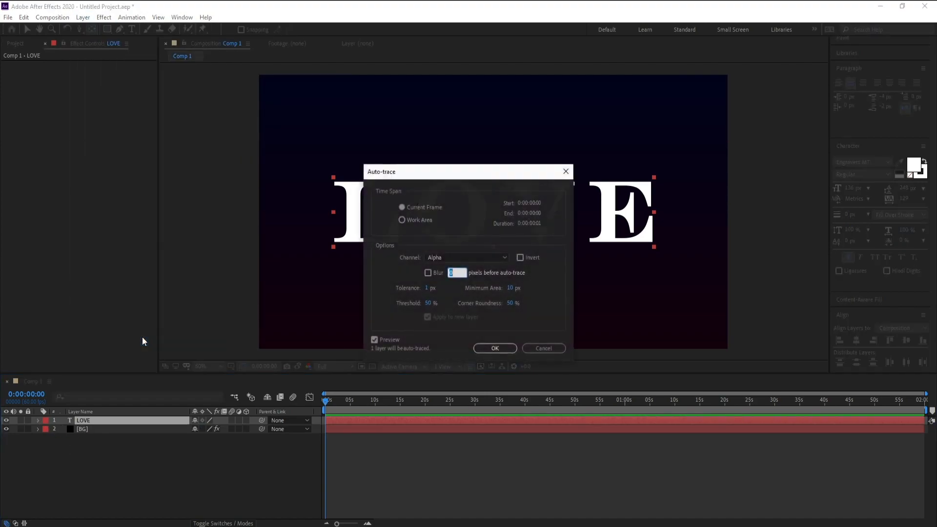
pyautogui.click(494, 349)
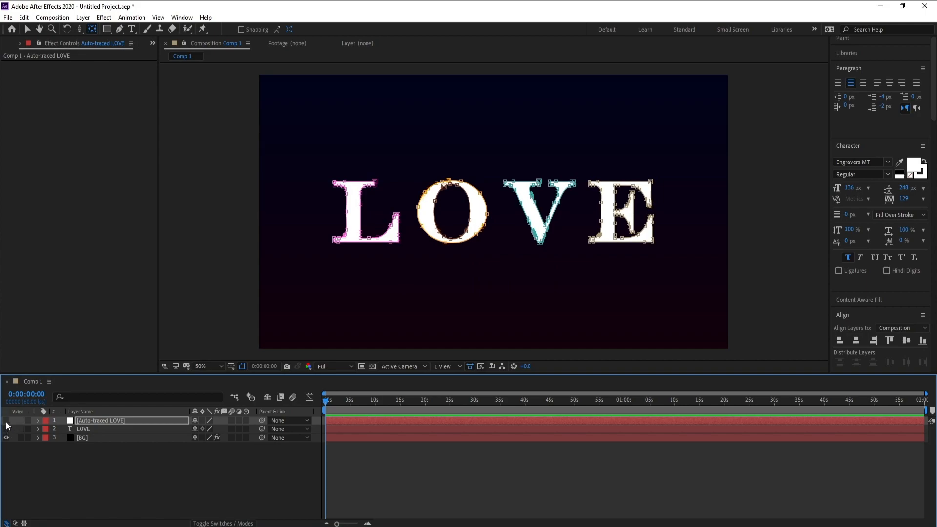
pyautogui.moveTo(5, 421); pyautogui.dragTo(6, 429)
pyautogui.click(54, 489)
# Step: Create a black composition-size solid layer named Stardust
pyautogui.click(82, 17)
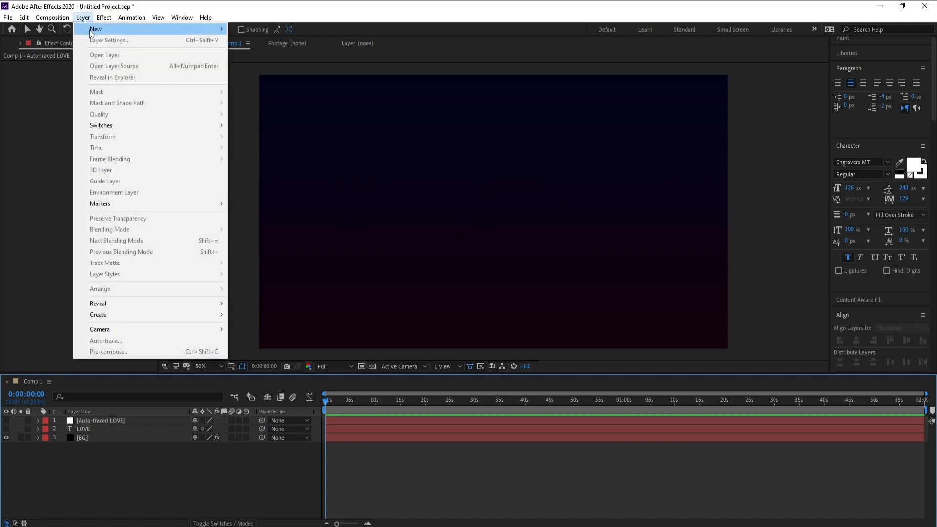
pyautogui.moveTo(93, 27)
pyautogui.click(272, 38)
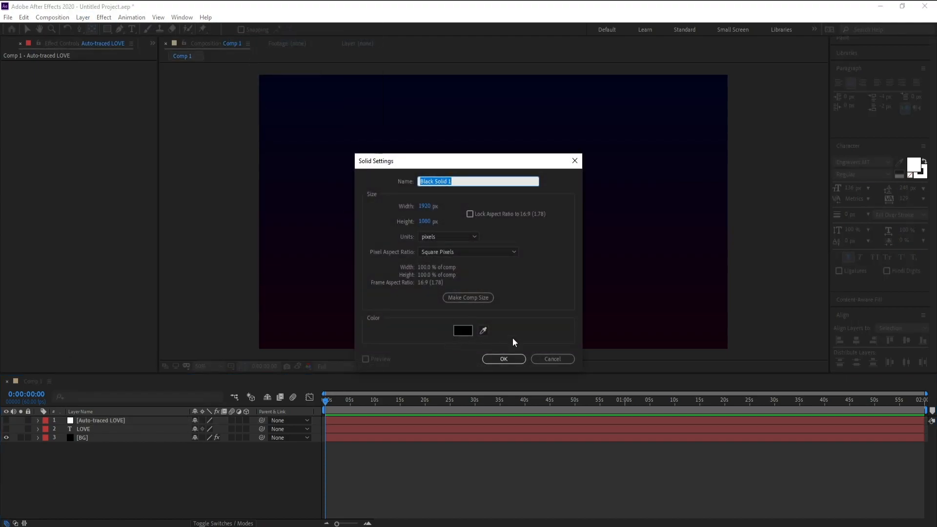
pyautogui.write('Stardu')
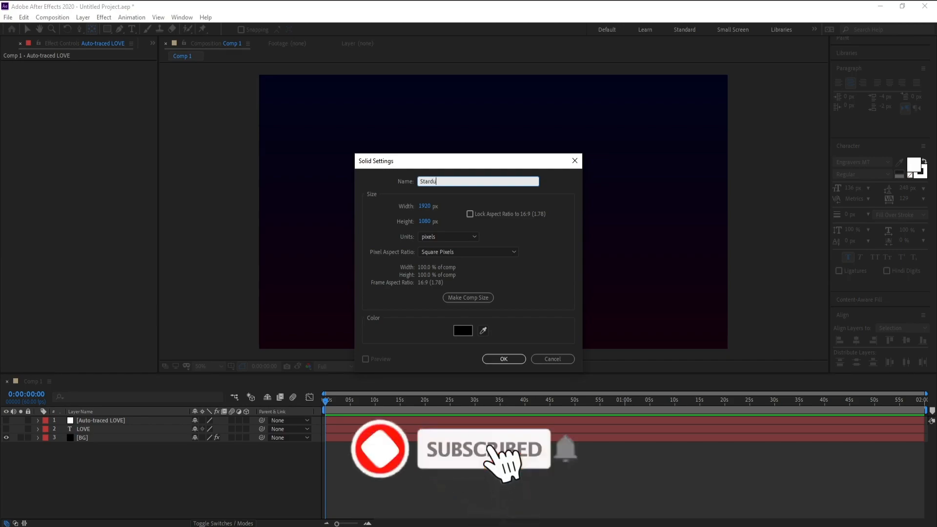
pyautogui.write('st')
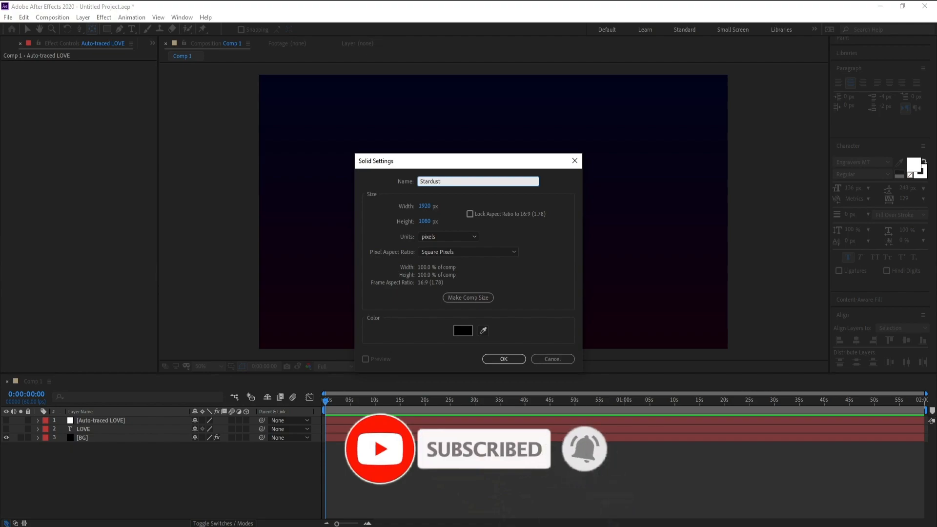
pyautogui.press('Return')
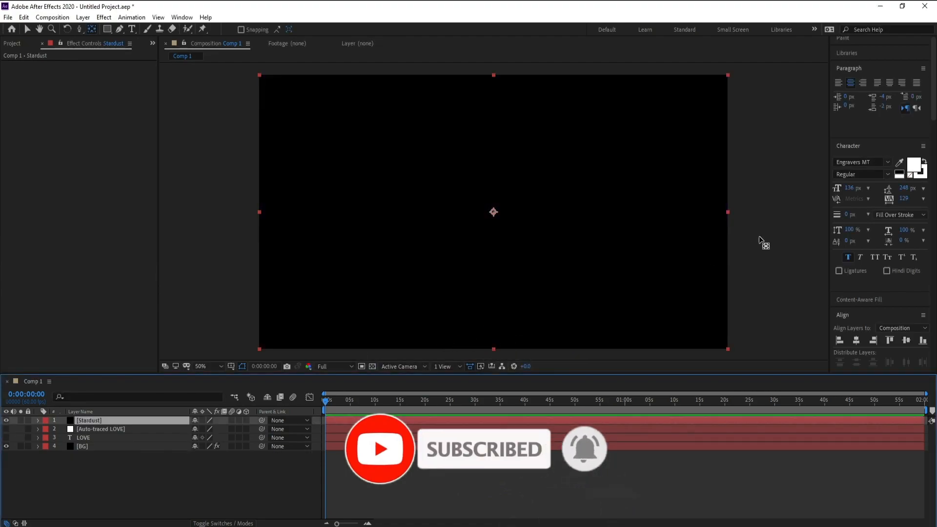
# Step: Apply the Superluminal Stardust effect to the Stardust solid and move the current time to 0:00:30:00
pyautogui.hotkey('ctrl', '5')
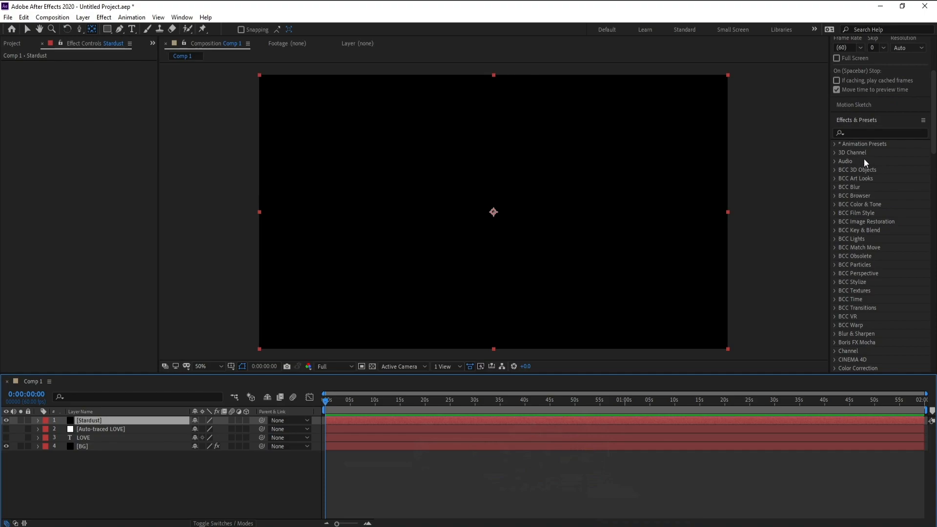
pyautogui.click(867, 132)
pyautogui.write('stard')
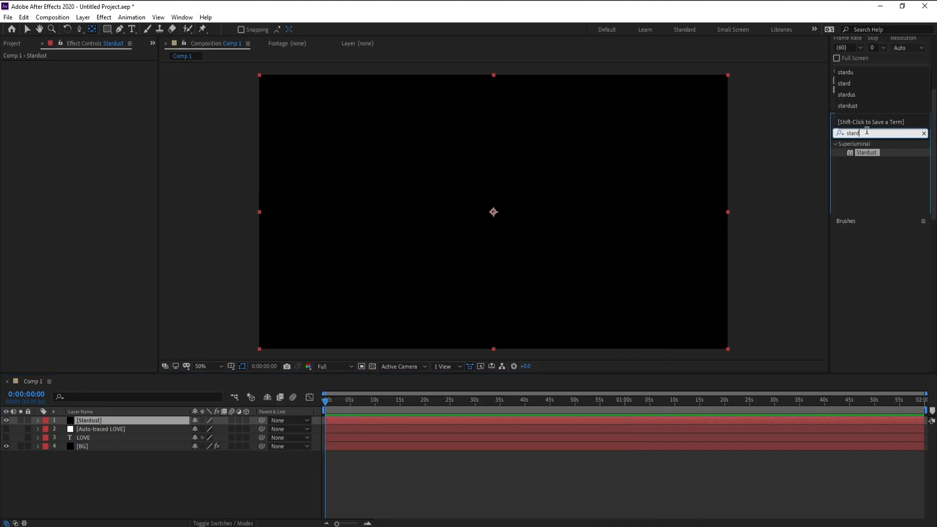
pyautogui.write('us')
pyautogui.moveTo(870, 153); pyautogui.dragTo(116, 420)
pyautogui.moveTo(356, 404); pyautogui.dragTo(475, 389)
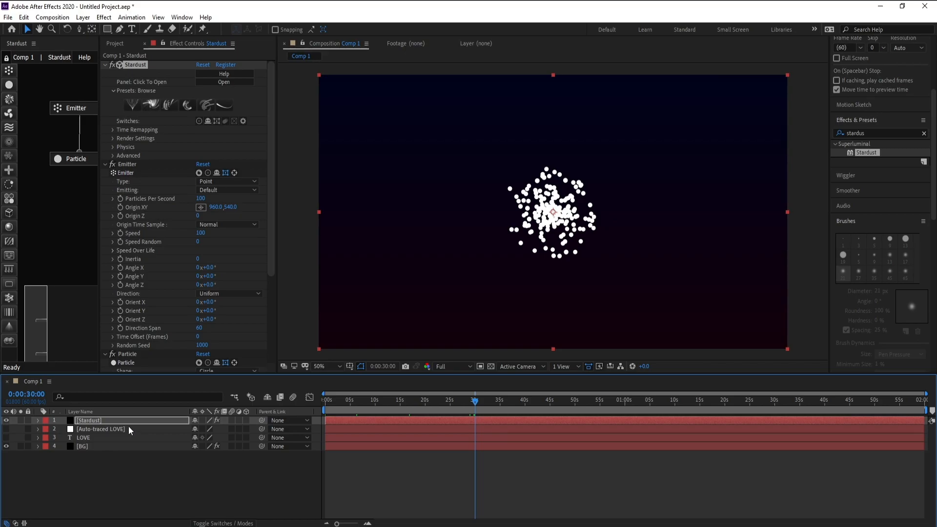
# Step: Set the Stardust emitter's type to Text / Mask
pyautogui.click(75, 111)
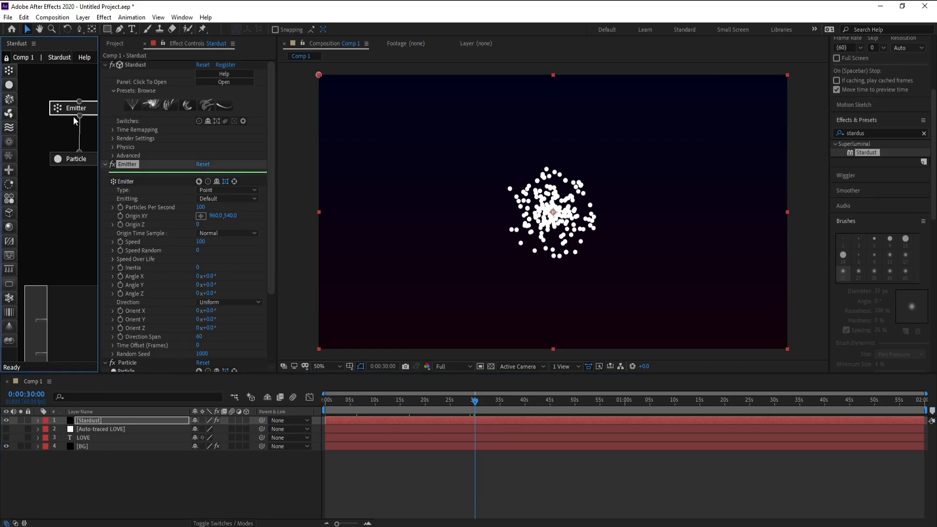
pyautogui.click(218, 190)
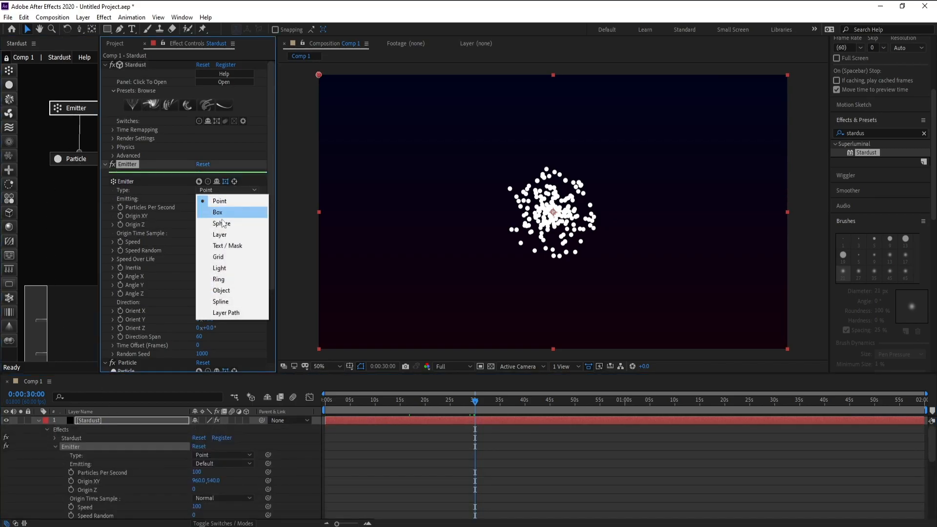
pyautogui.click(227, 245)
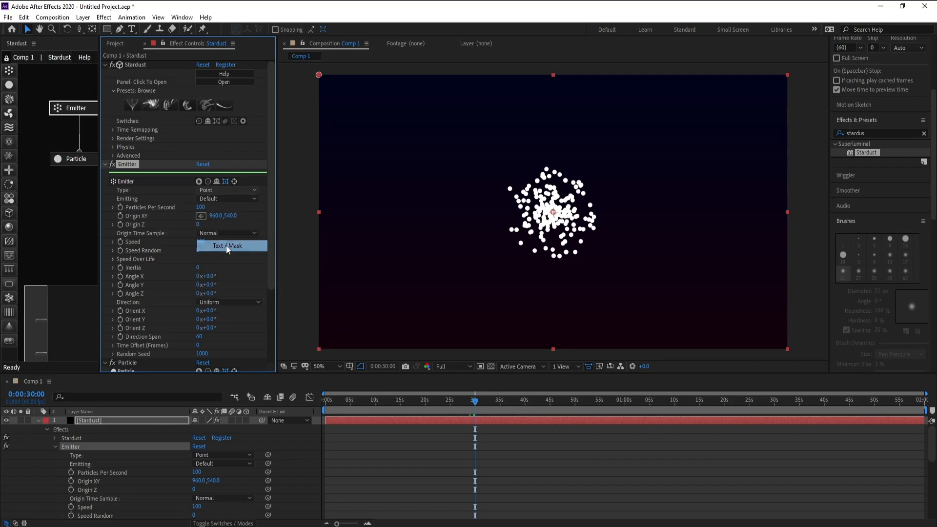
pyautogui.scroll(-4, 145, 472)
pyautogui.scroll(5, 52, 464)
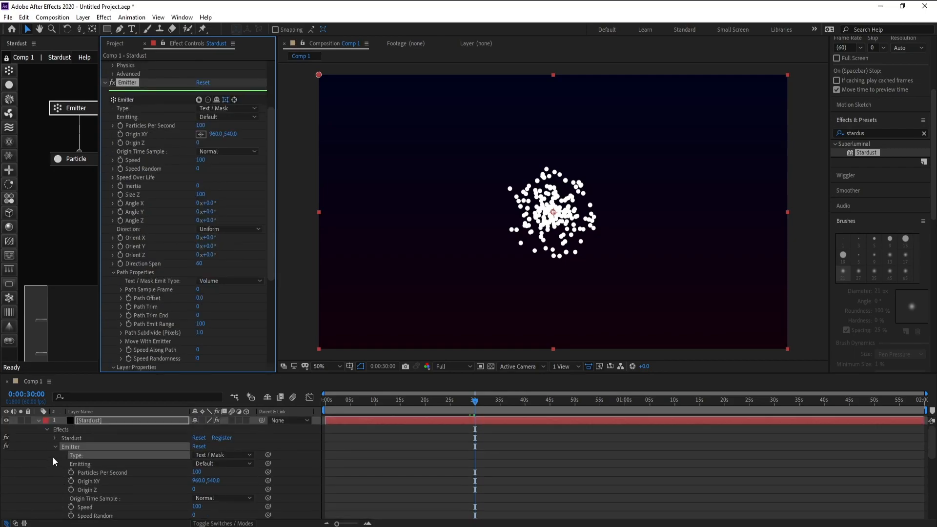
pyautogui.click(39, 421)
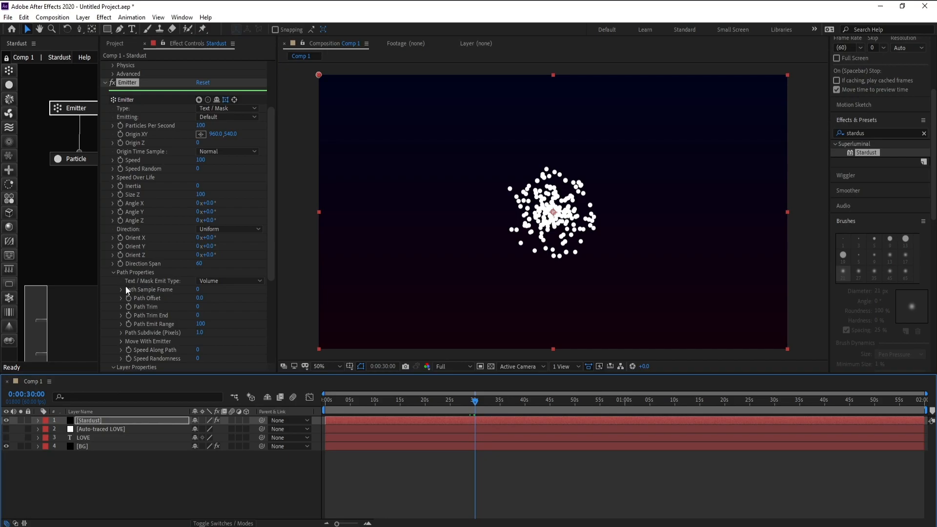
# Step: Use the Auto-traced LOVE layer as the emitter's source layer and set the Text / Mask emit type to Edge
pyautogui.moveTo(273, 254); pyautogui.dragTo(268, 286)
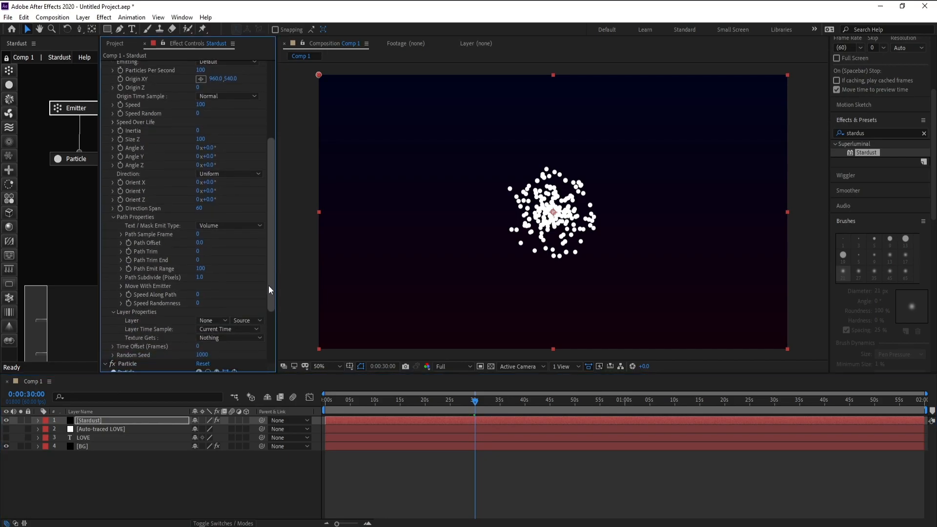
pyautogui.click(213, 320)
pyautogui.click(238, 357)
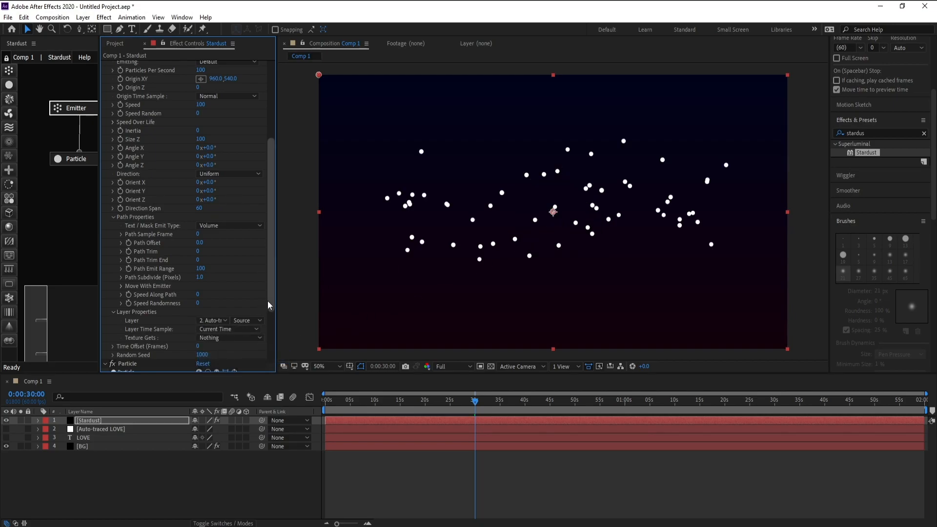
pyautogui.click(225, 225)
pyautogui.click(235, 248)
# Step: Set the emitter's particle speed to 0
pyautogui.moveTo(271, 250); pyautogui.dragTo(274, 208)
pyautogui.click(201, 178)
pyautogui.write('0')
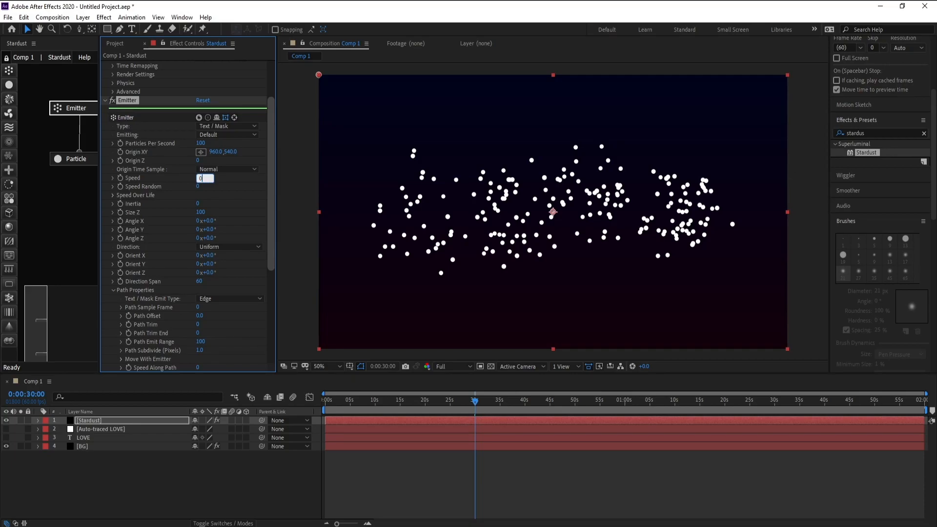
pyautogui.press('Return')
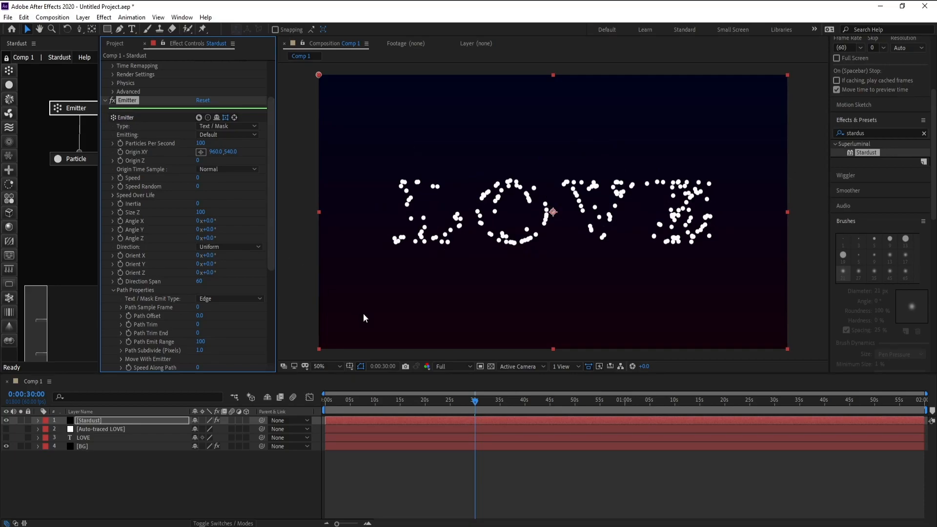
# Step: Set the emitter's Speed Along Path to 2 and preview the particles moving from 0:00:30:00
pyautogui.moveTo(272, 250); pyautogui.dragTo(276, 279)
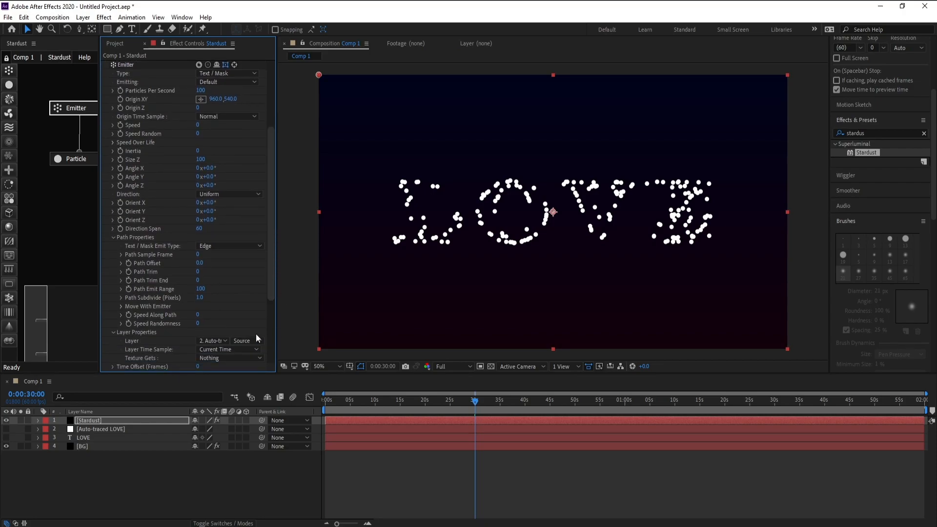
pyautogui.click(198, 315)
pyautogui.write('2')
pyautogui.press('Return')
pyautogui.press('space')
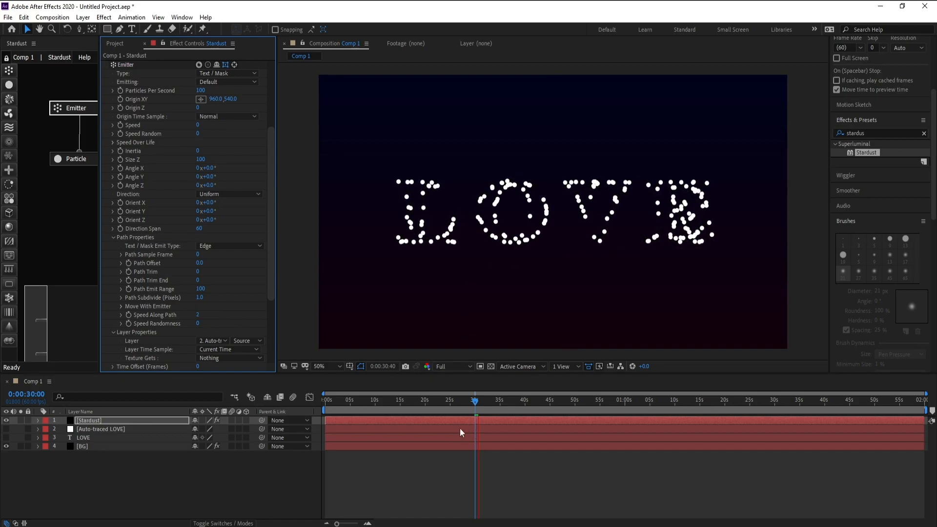
pyautogui.click(477, 402)
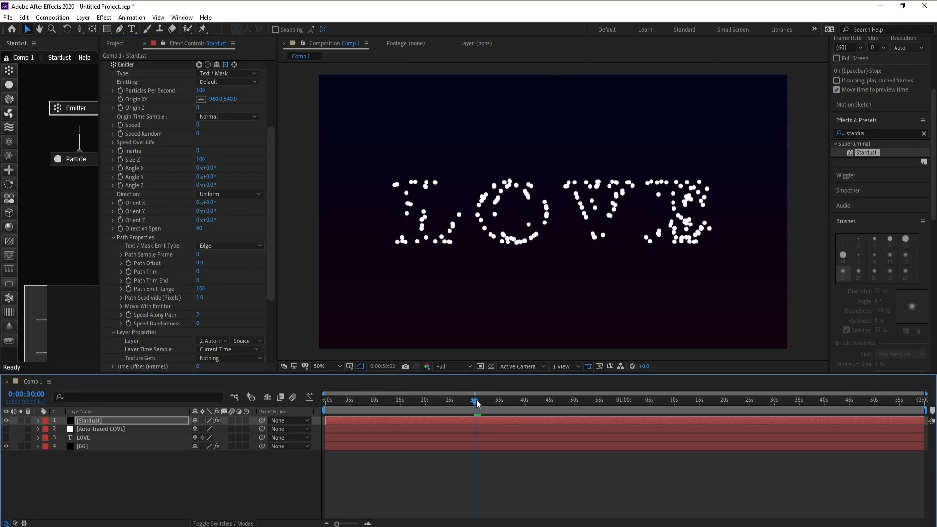
# Step: Set the Particle node's Life Random to 57
pyautogui.click(69, 163)
pyautogui.moveTo(271, 204); pyautogui.dragTo(270, 281)
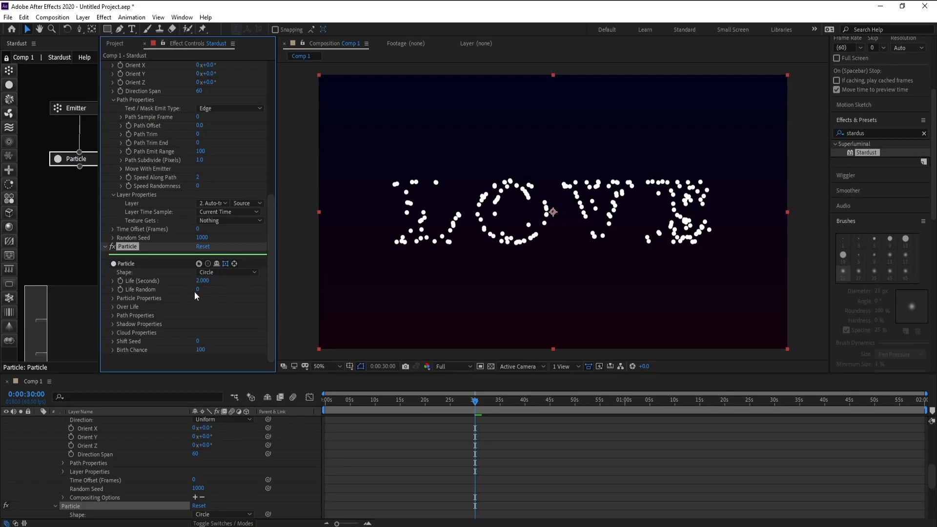
pyautogui.moveTo(202, 289)
pyautogui.mouseDown()
pyautogui.moveTo(227, 288)
pyautogui.moveTo(203, 290)
pyautogui.mouseUp()
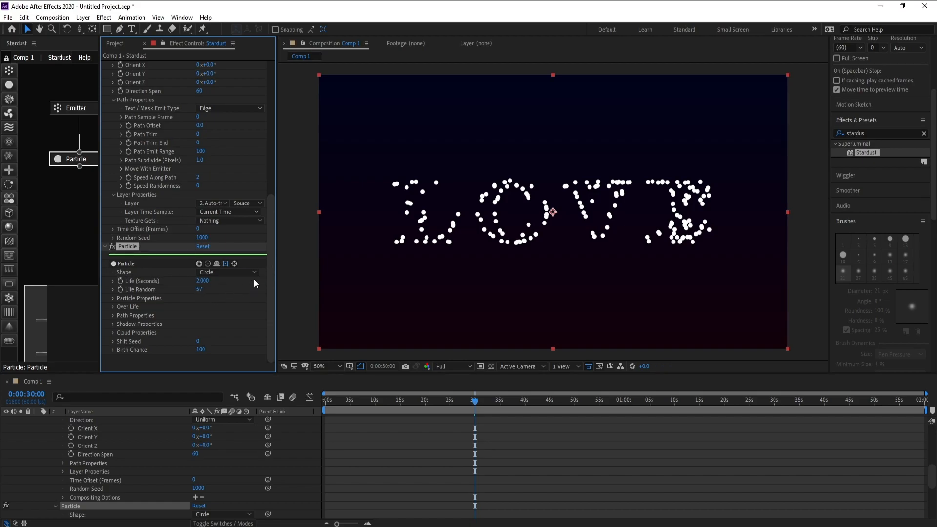
# Step: Set the particle size to 2 pixels in the Particle properties and preview the motion from 0:00:30:00
pyautogui.click(112, 298)
pyautogui.click(199, 272)
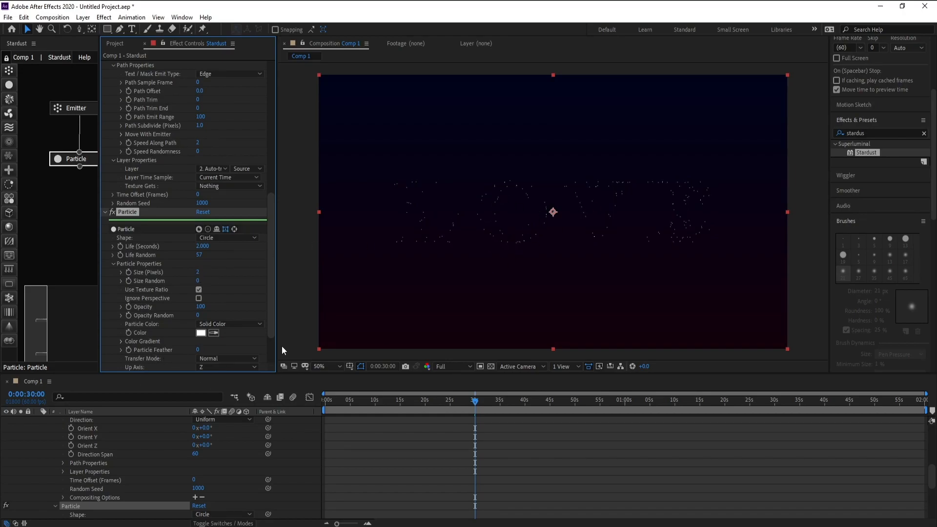
pyautogui.moveTo(275, 321); pyautogui.dragTo(274, 220)
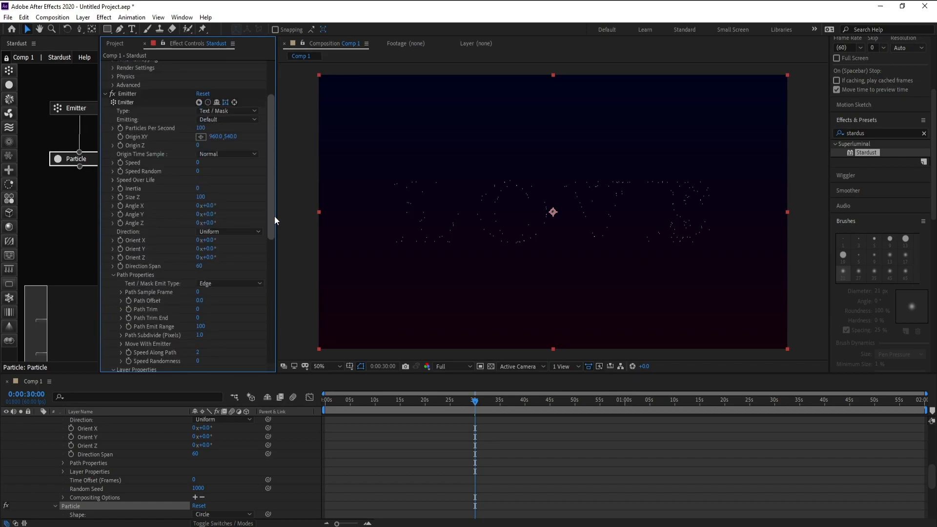
pyautogui.click(479, 381)
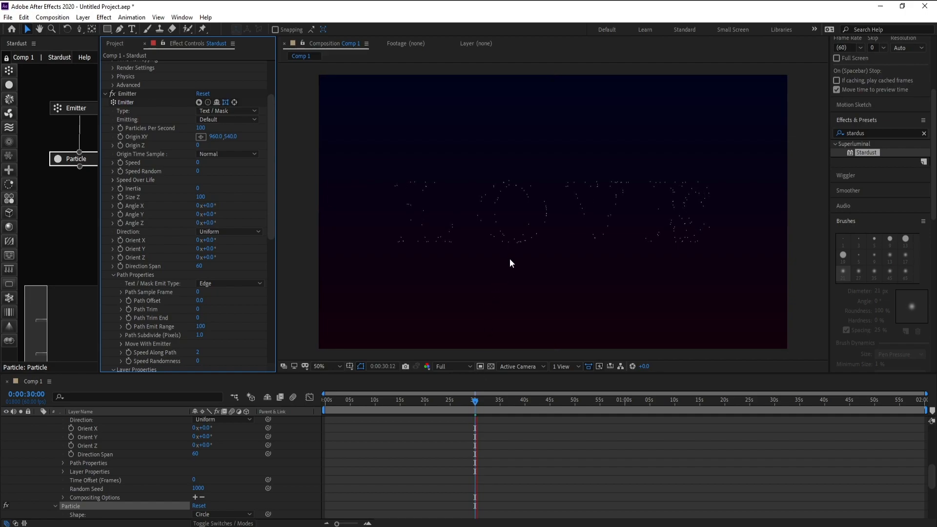
pyautogui.click(476, 413)
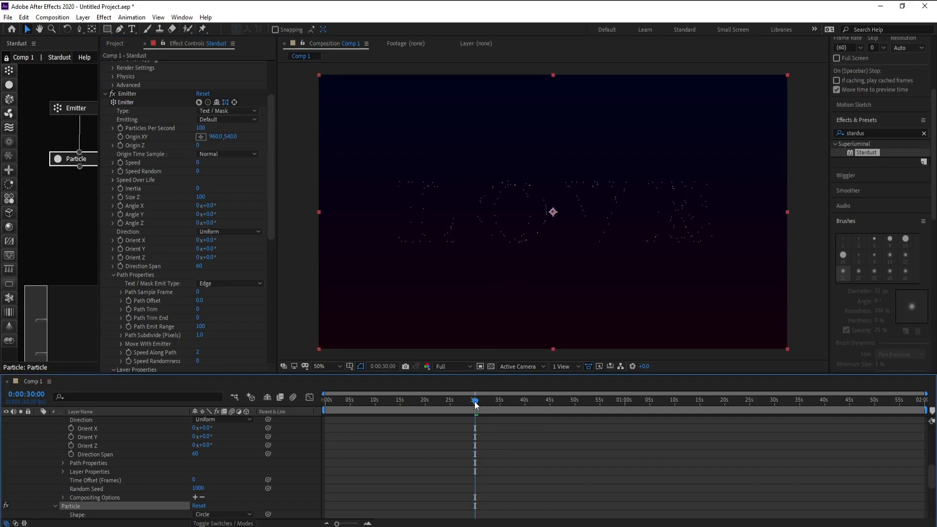
# Step: Add an Auxiliary node to the Stardust graph and connect it below the Particle node
pyautogui.moveTo(12, 105); pyautogui.dragTo(63, 218)
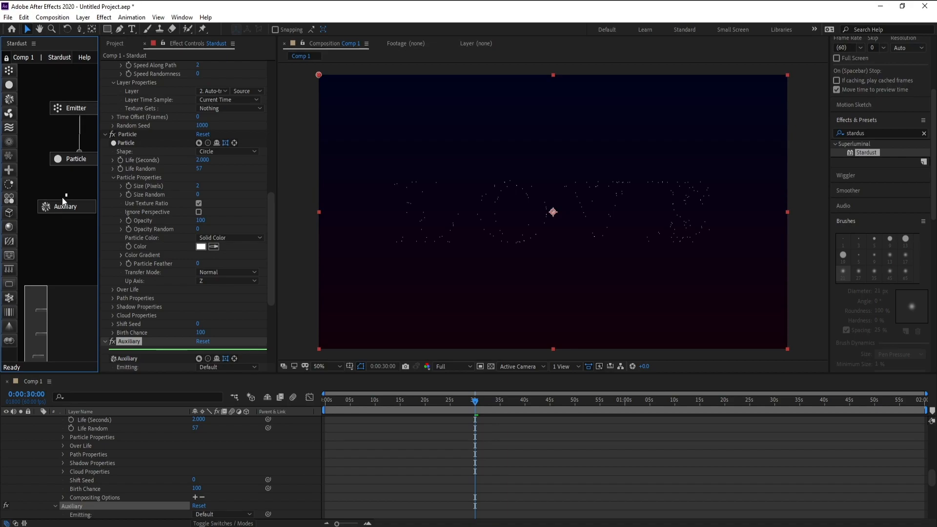
pyautogui.click(68, 201)
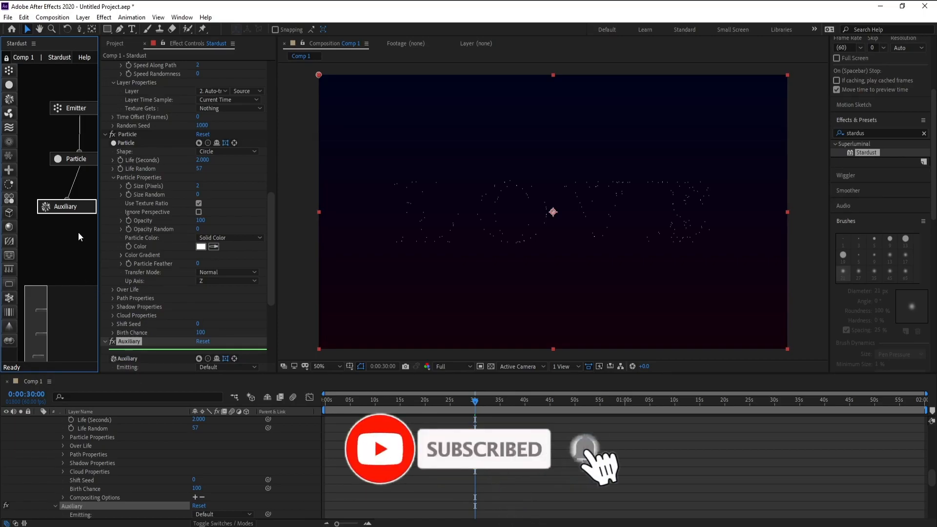
# Step: Duplicate the Particle node, place the copy below Auxiliary and connect it to the Auxiliary node's output
pyautogui.click(74, 161)
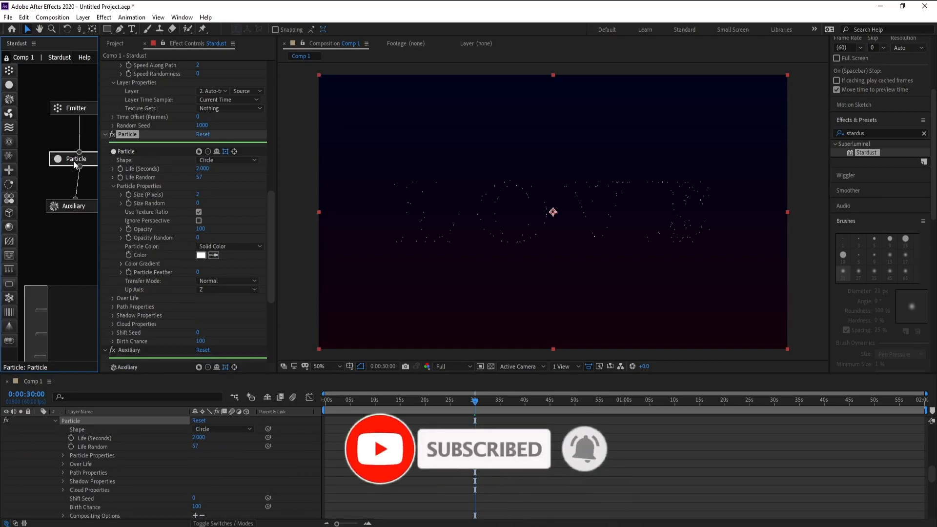
pyautogui.hotkey('ctrl', 'd')
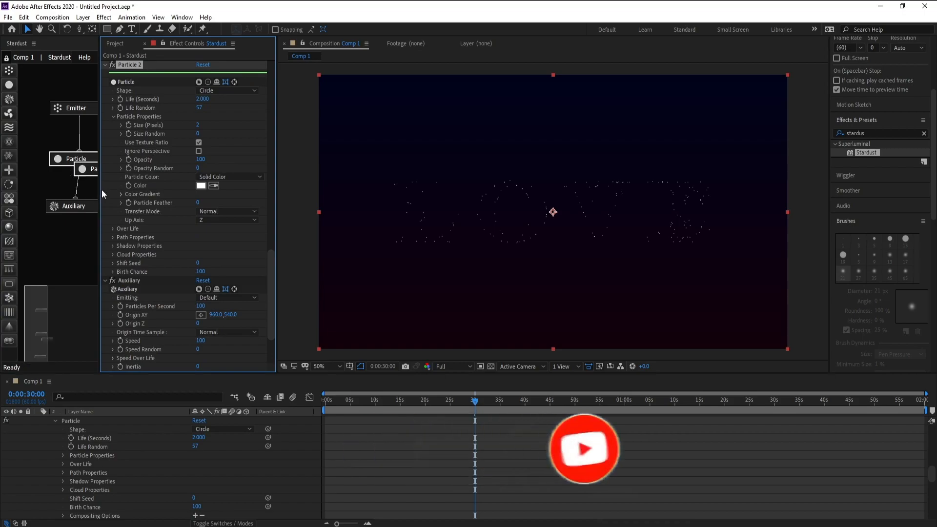
pyautogui.moveTo(107, 189); pyautogui.dragTo(135, 190)
pyautogui.moveTo(113, 170); pyautogui.dragTo(76, 253)
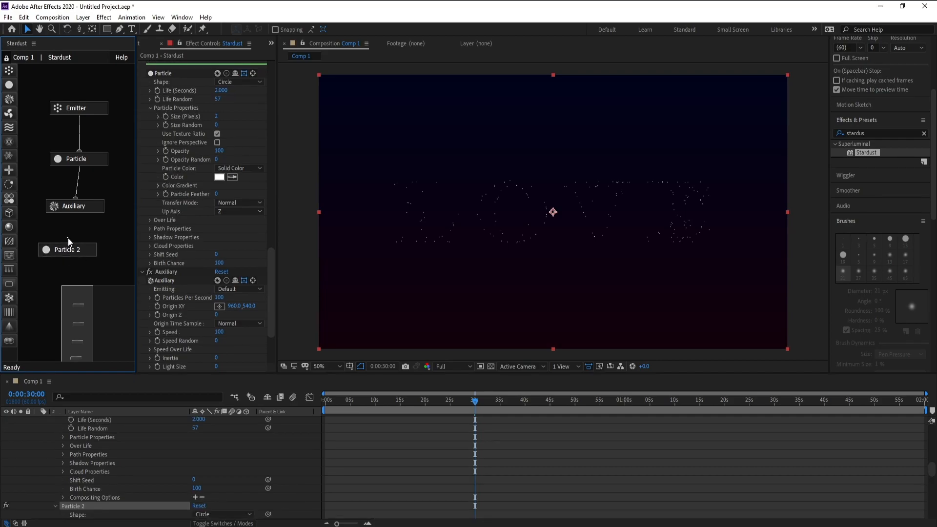
pyautogui.click(71, 249)
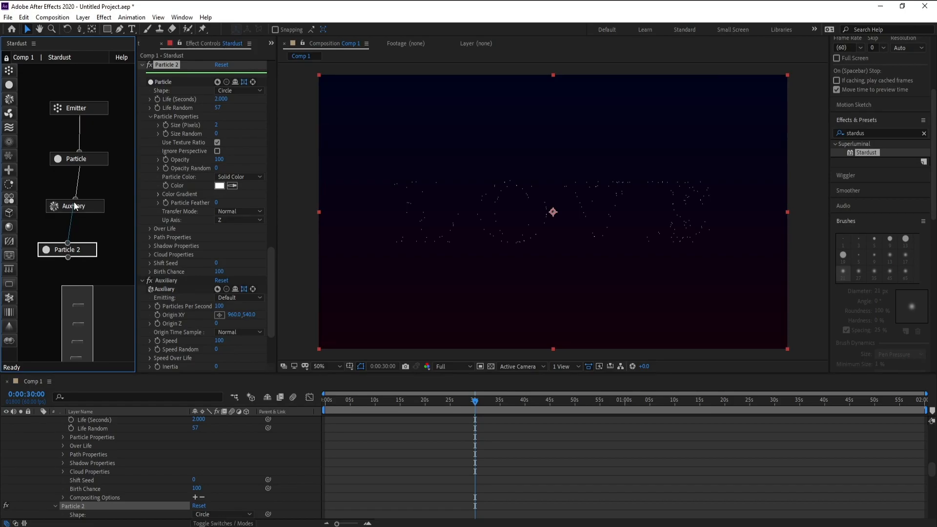
pyautogui.moveTo(74, 203); pyautogui.dragTo(75, 205)
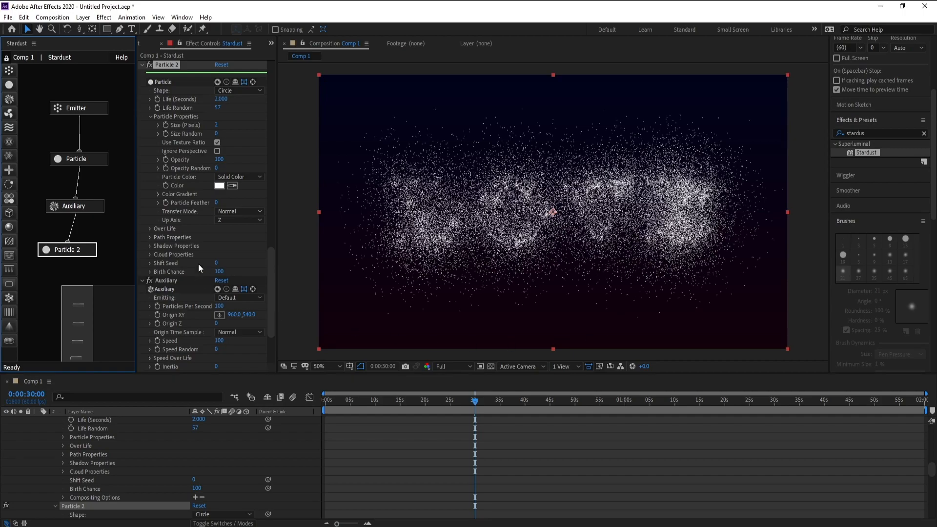
# Step: Set the Auxiliary node's speed to 0 and move the current time to 0:00:31:46
pyautogui.click(69, 208)
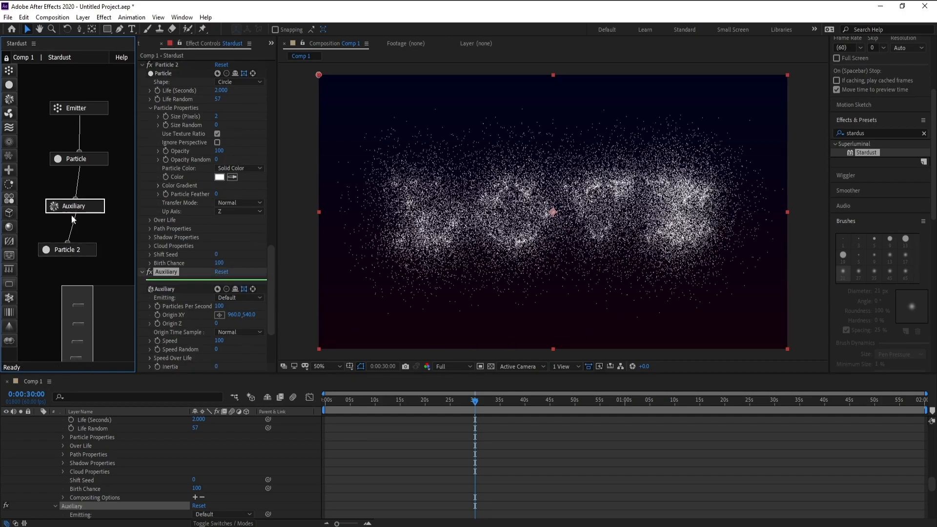
pyautogui.moveTo(271, 268); pyautogui.dragTo(271, 286)
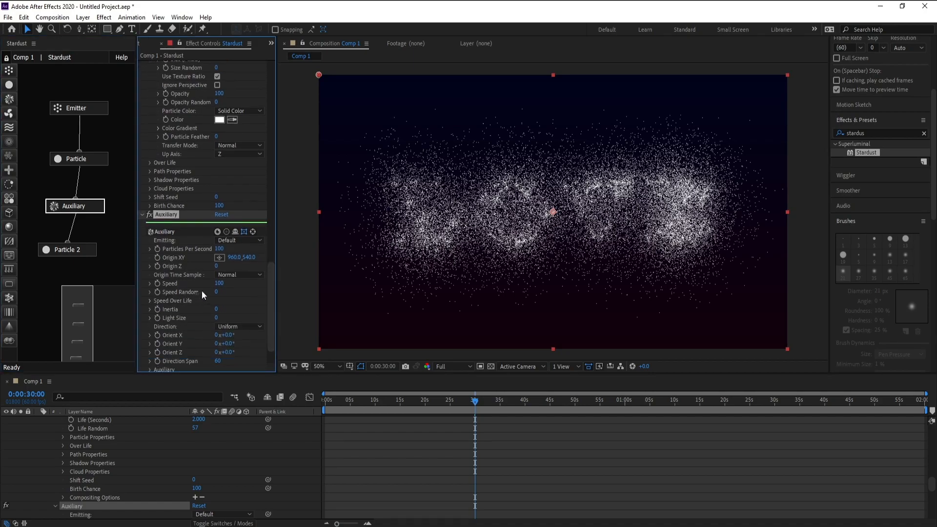
pyautogui.write('0')
pyautogui.press('Return')
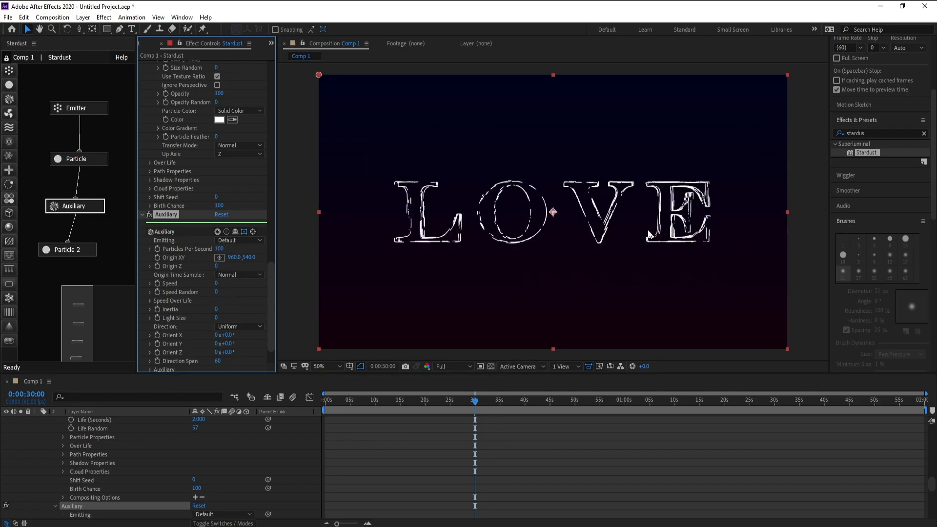
pyautogui.click(496, 401)
pyautogui.moveTo(498, 404); pyautogui.dragTo(485, 403)
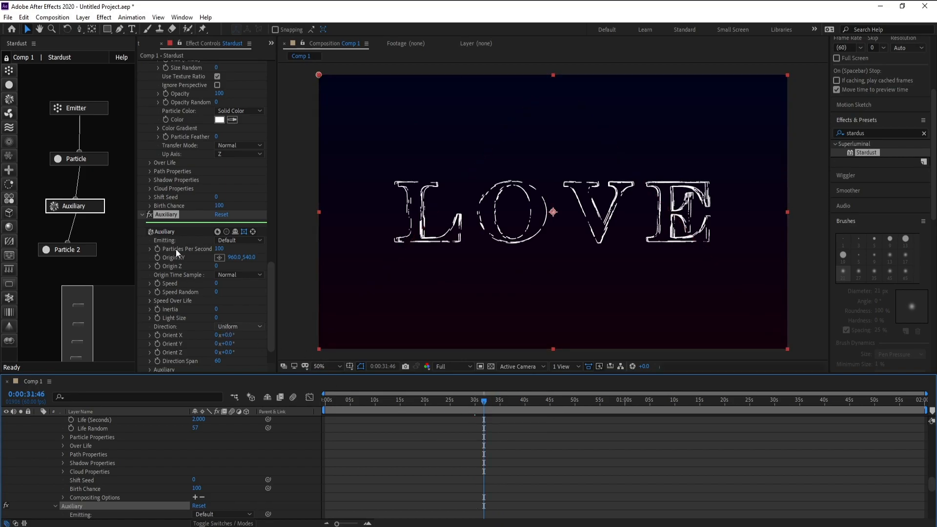
# Step: Set the Particle 2 node's particle color mode to Random From Gradient
pyautogui.click(77, 159)
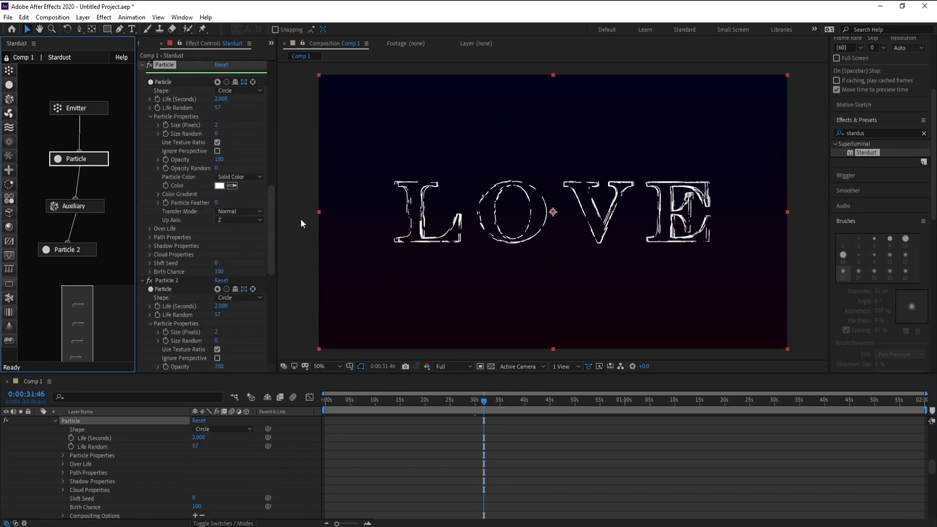
pyautogui.moveTo(277, 220); pyautogui.dragTo(315, 222)
pyautogui.scroll(-2, 311, 250)
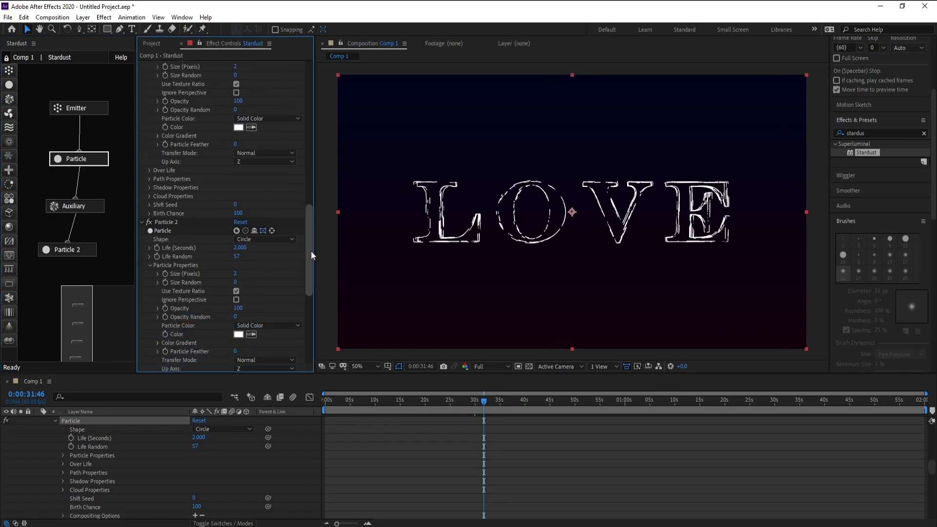
pyautogui.scroll(-2, 312, 250)
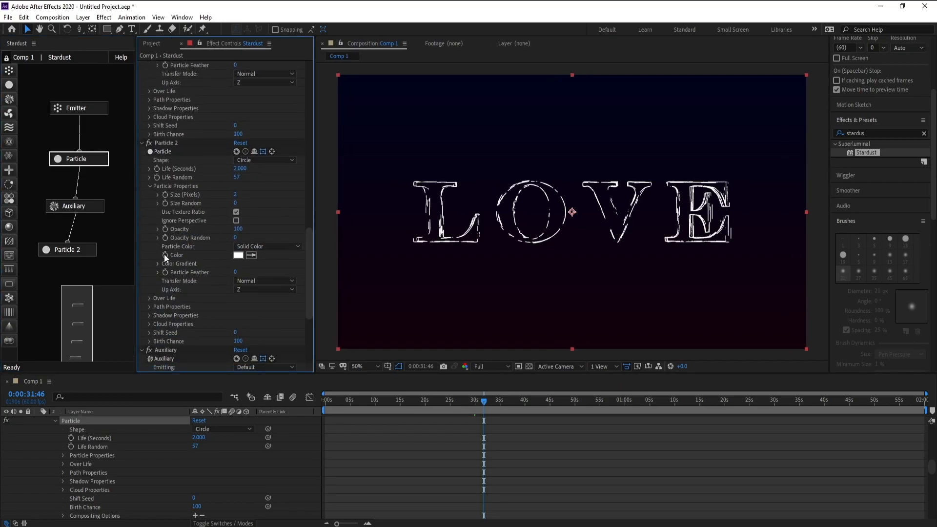
pyautogui.click(265, 246)
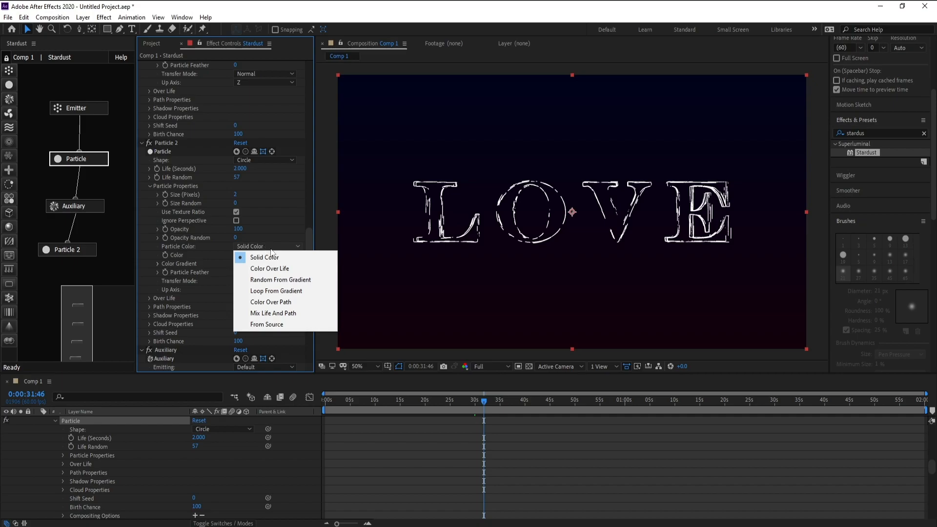
pyautogui.click(280, 279)
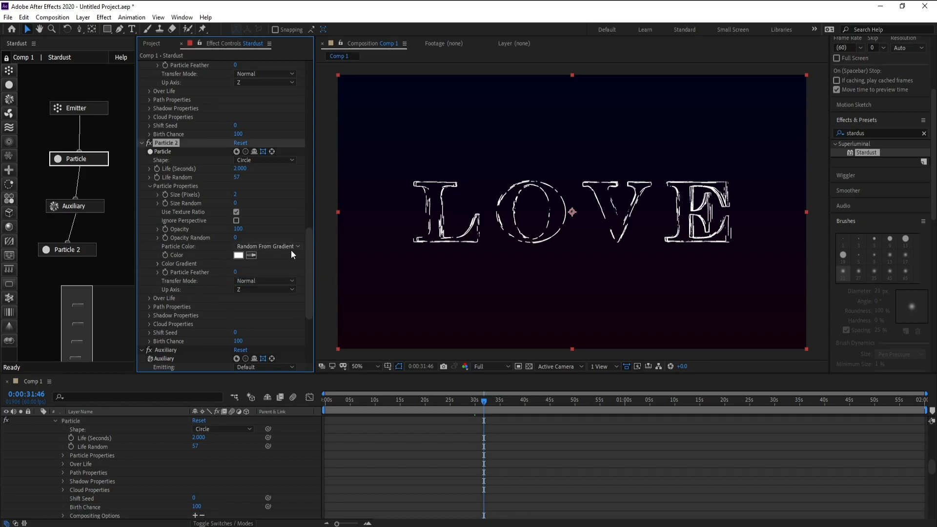
# Step: Apply the Color 06 preset to Particle 2's color gradient and move the current time to 0:00:37:31
pyautogui.click(158, 264)
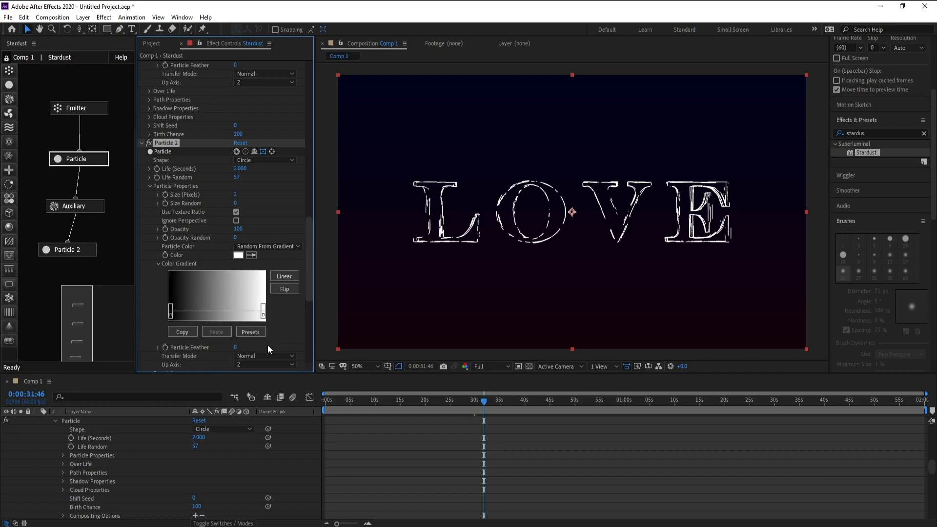
pyautogui.click(250, 332)
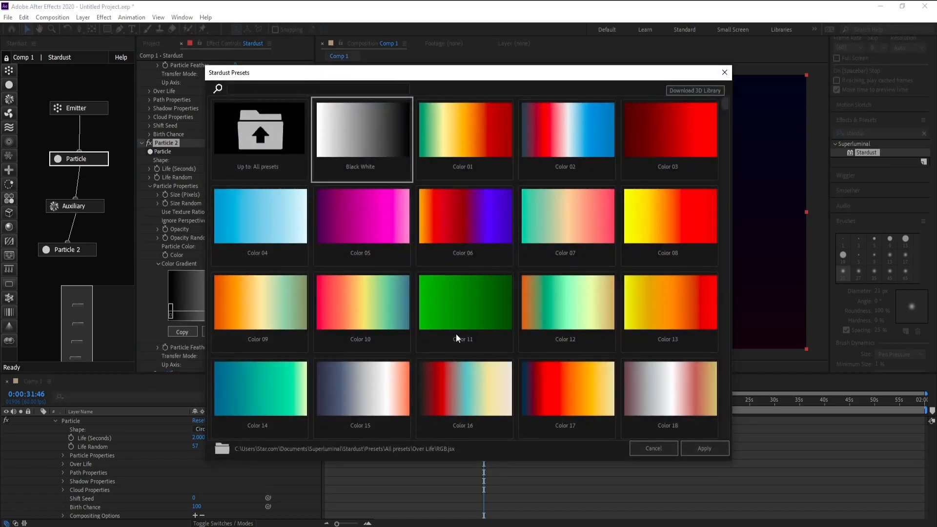
pyautogui.click(472, 205)
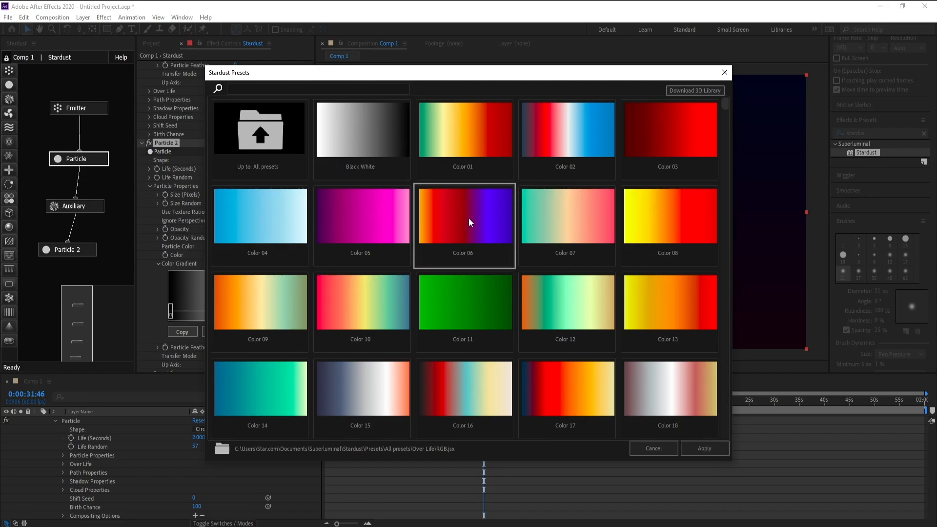
pyautogui.click(705, 448)
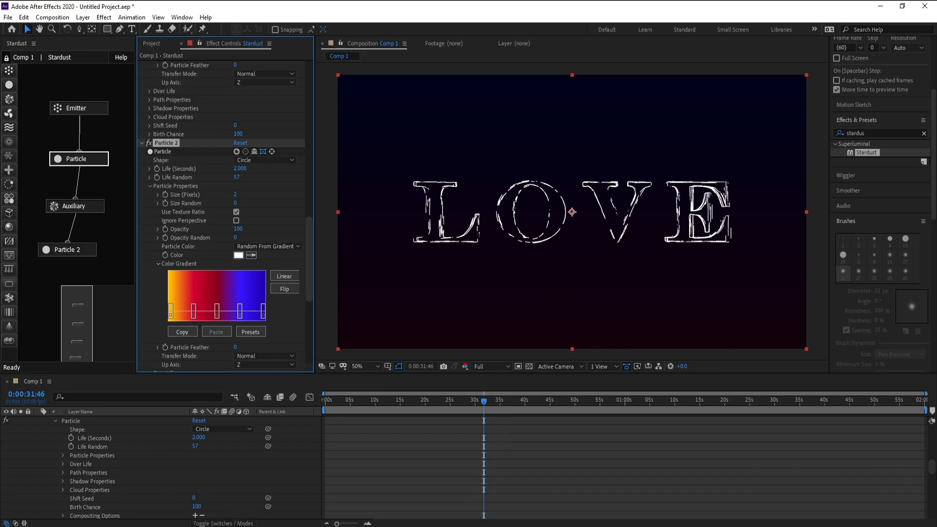
pyautogui.moveTo(932, 467); pyautogui.dragTo(932, 440)
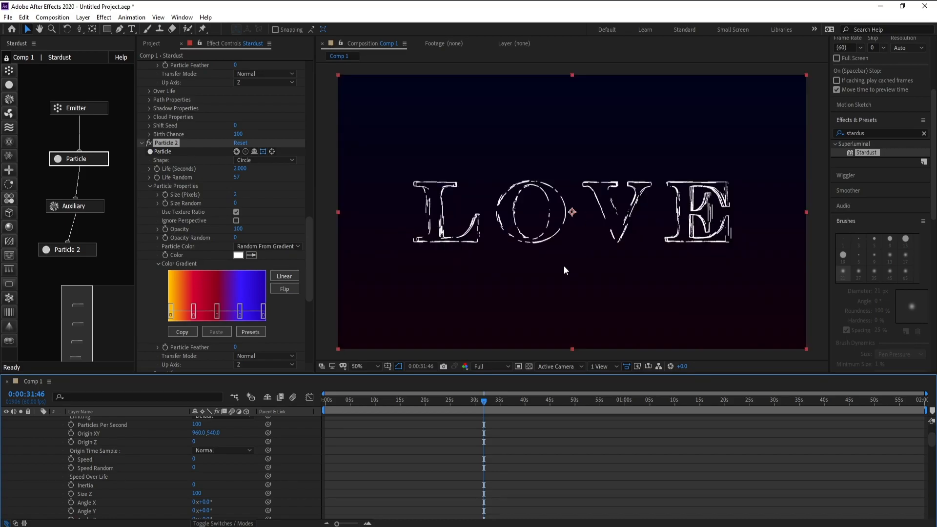
pyautogui.click(476, 403)
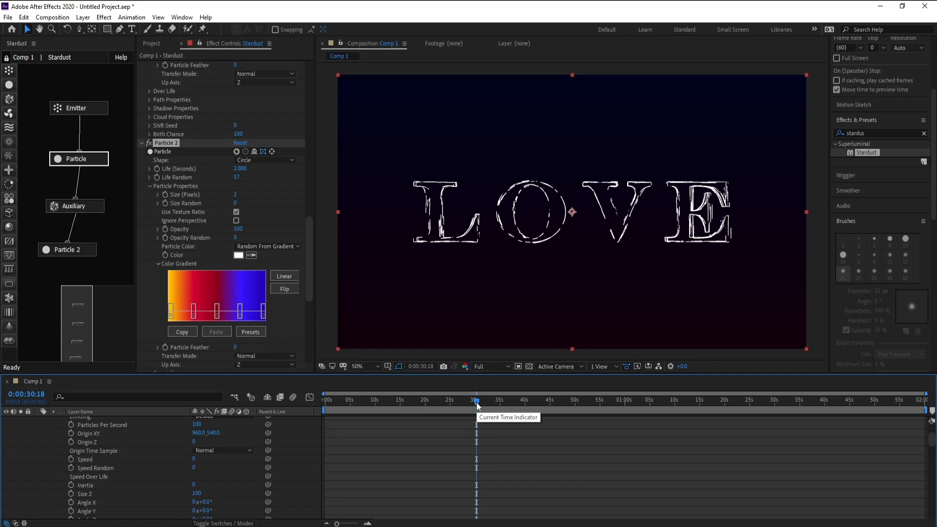
pyautogui.moveTo(477, 403); pyautogui.dragTo(512, 399)
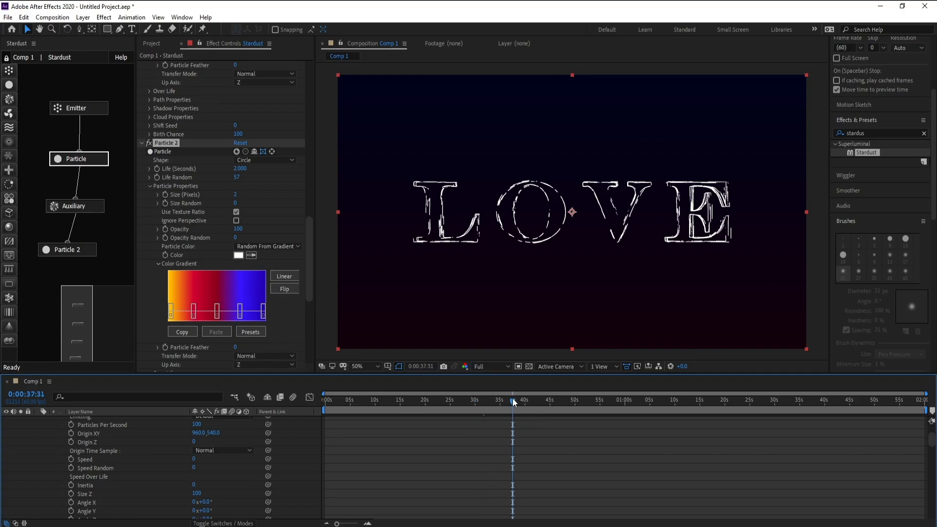
# Step: Set the original Particle node's particle color mode to Random From Gradient
pyautogui.click(78, 253)
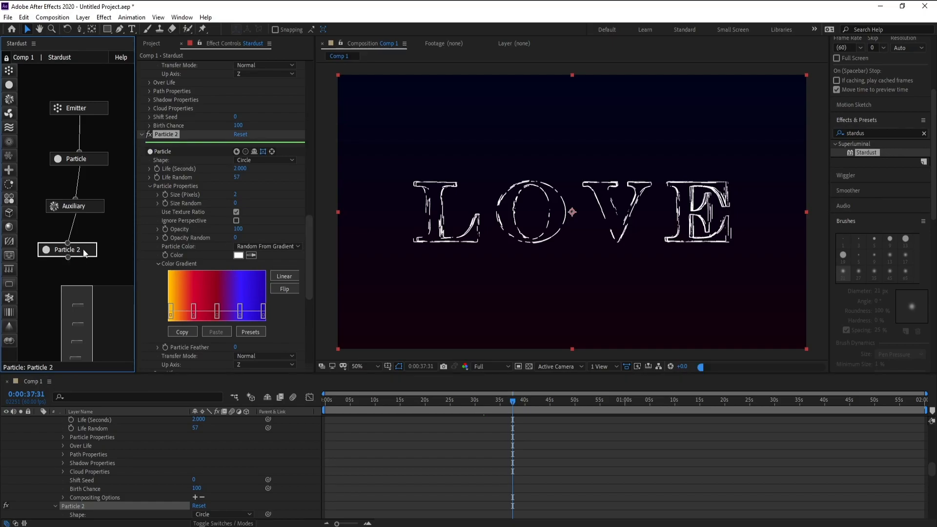
pyautogui.click(89, 161)
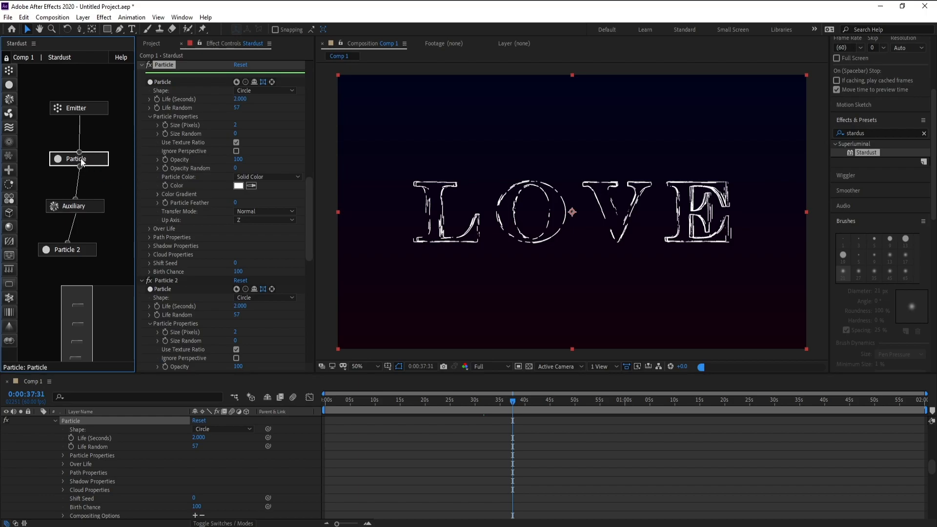
pyautogui.click(264, 178)
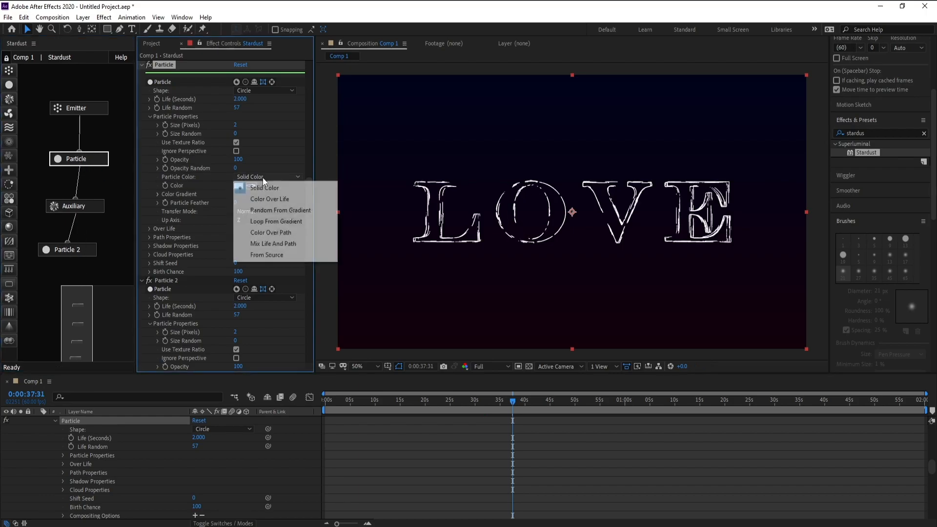
pyautogui.click(310, 211)
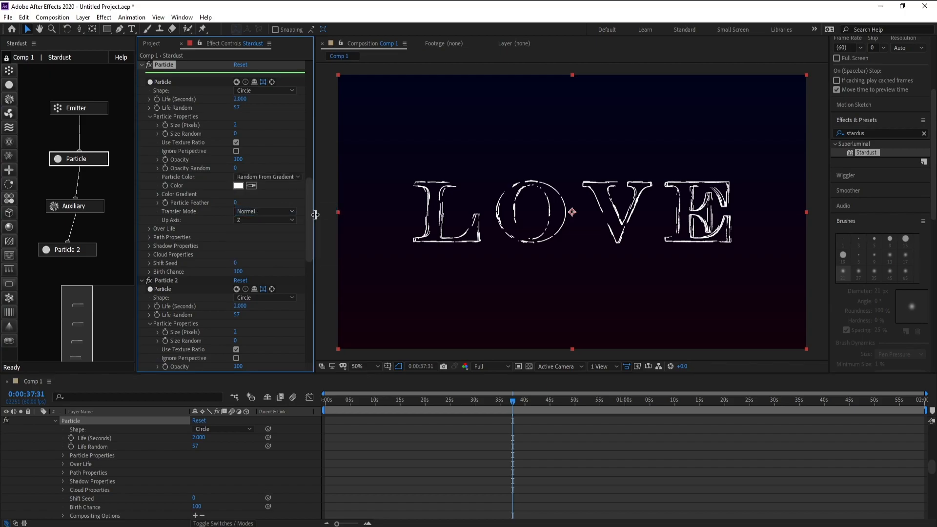
# Step: Apply the Color 06 preset to the original Particle node's color gradient
pyautogui.click(155, 195)
pyautogui.click(254, 264)
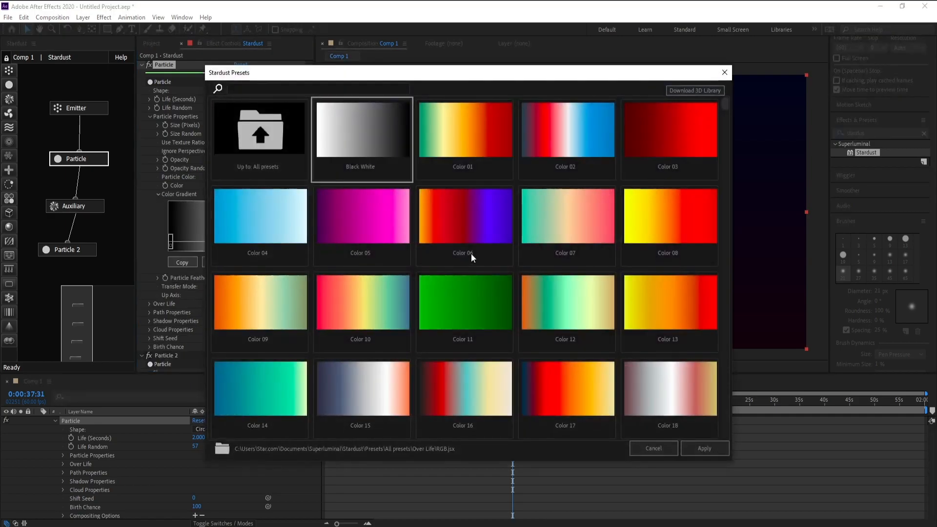
pyautogui.click(465, 225)
pyautogui.click(704, 449)
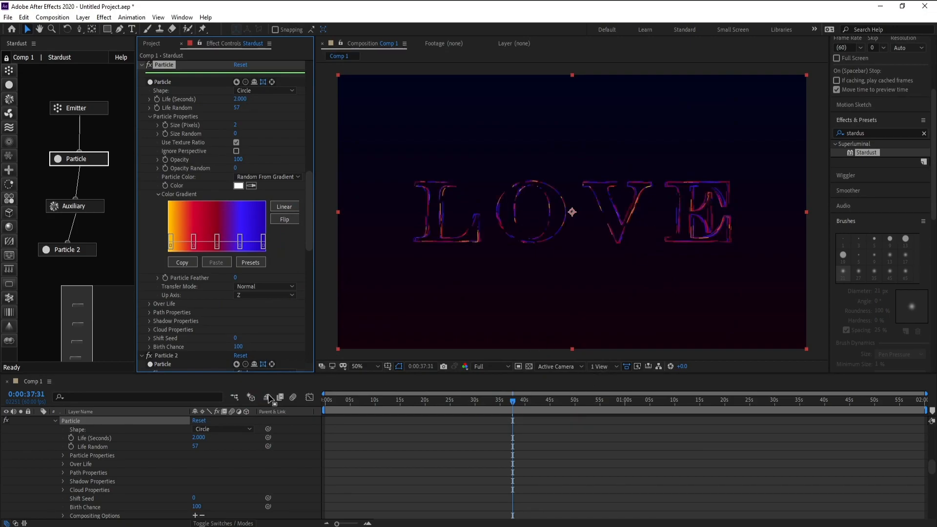
# Step: Recolor the Particle gradient's first stop yellow and its second stop magenta D20085
pyautogui.doubleClick(170, 247)
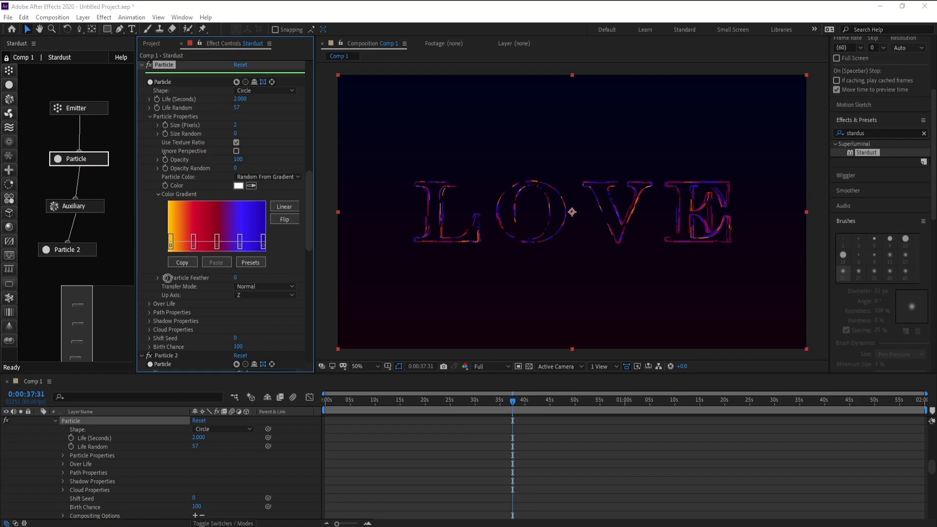
pyautogui.click(296, 336)
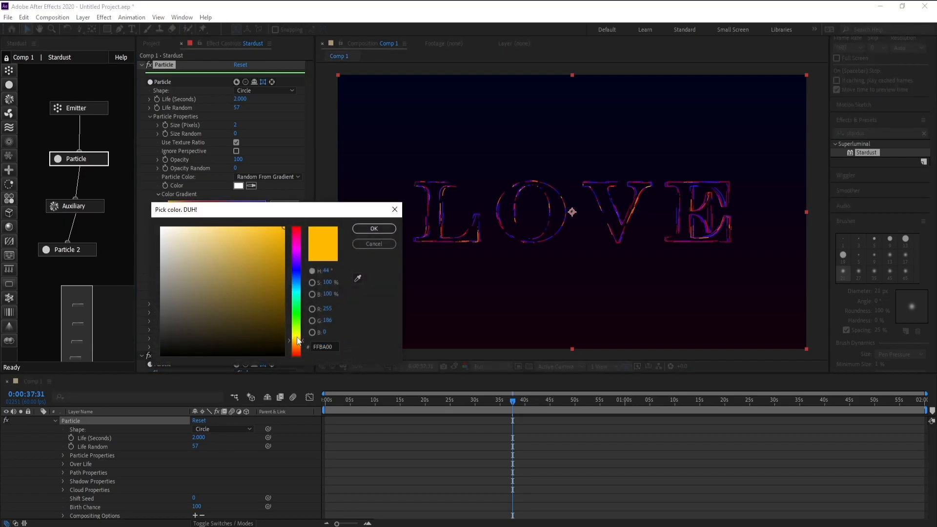
pyautogui.click(367, 231)
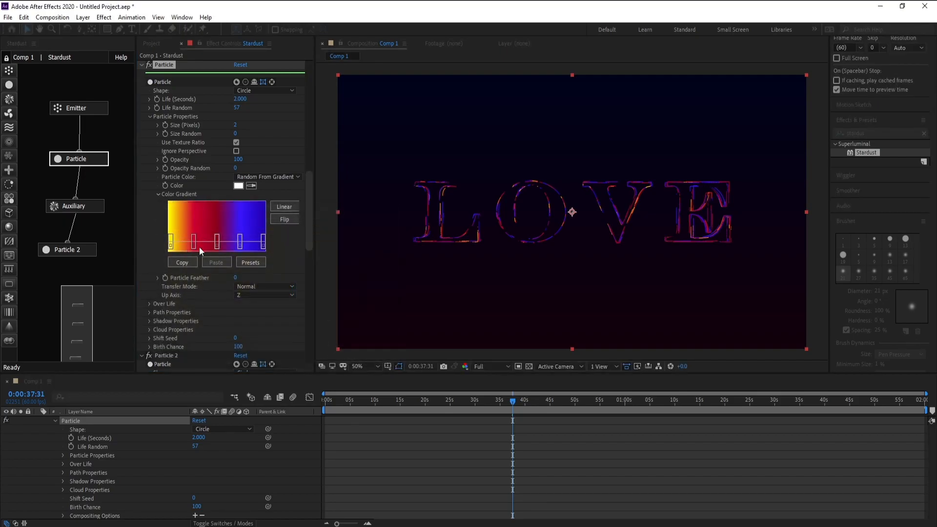
pyautogui.doubleClick(193, 247)
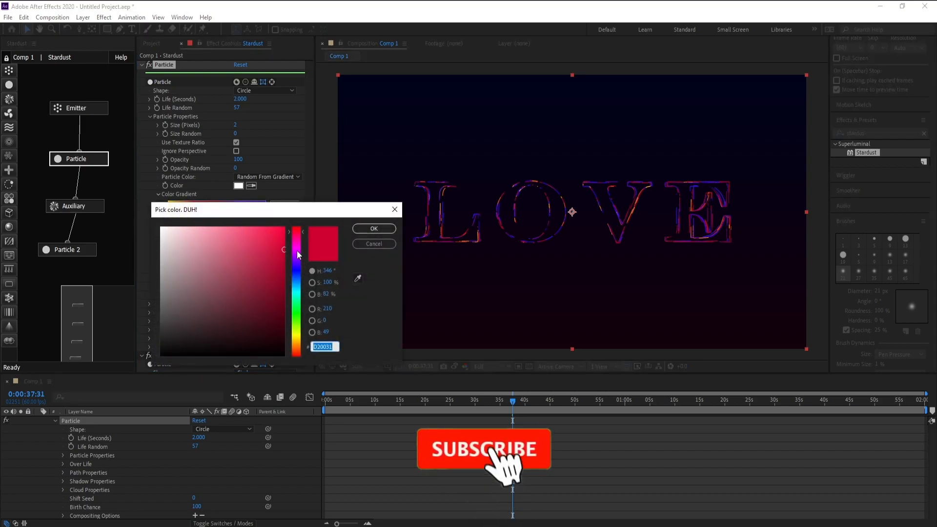
pyautogui.click(297, 242)
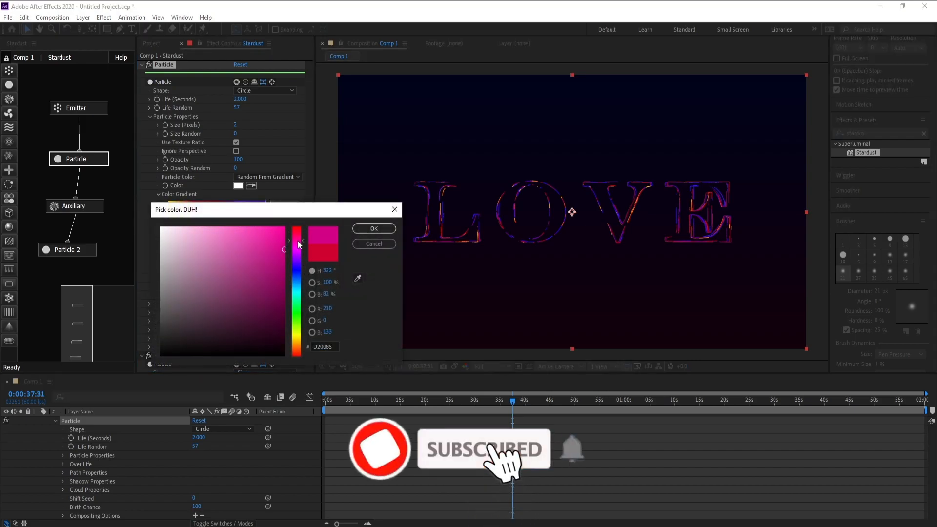
pyautogui.click(373, 229)
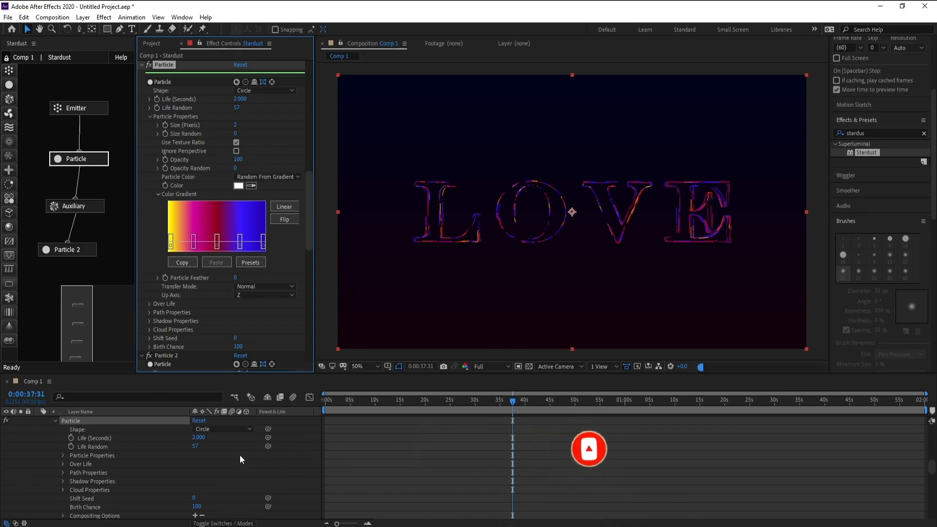
# Step: Collapse the Stardust layer's properties, move the current time to 0:00:35:58 and deselect the layer
pyautogui.scroll(5, 156, 471)
pyautogui.scroll(3, 101, 434)
pyautogui.click(38, 421)
pyautogui.moveTo(513, 402)
pyautogui.mouseDown()
pyautogui.moveTo(526, 405)
pyautogui.moveTo(506, 405)
pyautogui.mouseUp()
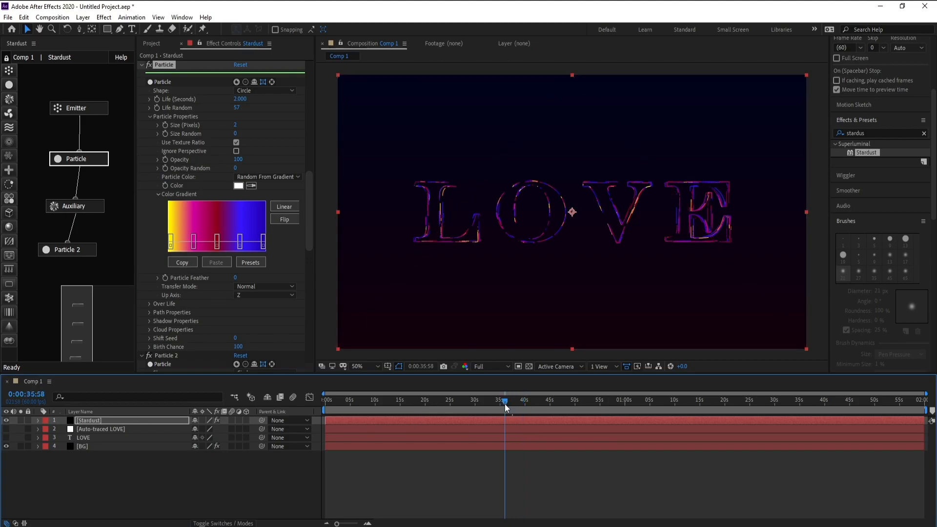
pyautogui.click(201, 493)
# Step: Widen the node workspace, duplicate the connected Emitter and Particle nodes and place the copies beside the originals
pyautogui.moveTo(136, 206); pyautogui.dragTo(171, 206)
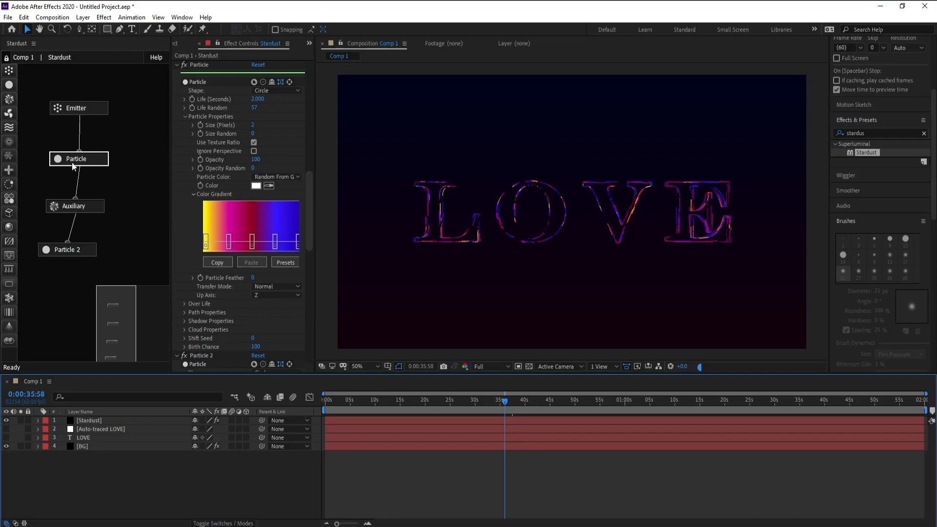
pyautogui.moveTo(136, 95); pyautogui.dragTo(98, 180)
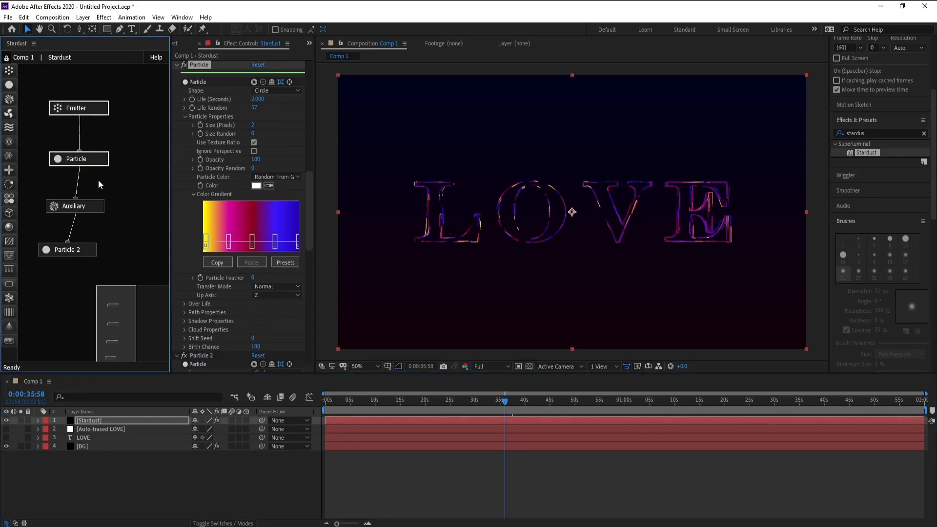
pyautogui.hotkey('ctrl', 'd')
pyautogui.moveTo(147, 102); pyautogui.dragTo(157, 184)
# Step: Set the Emitter 2 node's text/mask emit type to Volume in its path properties
pyautogui.click(129, 127)
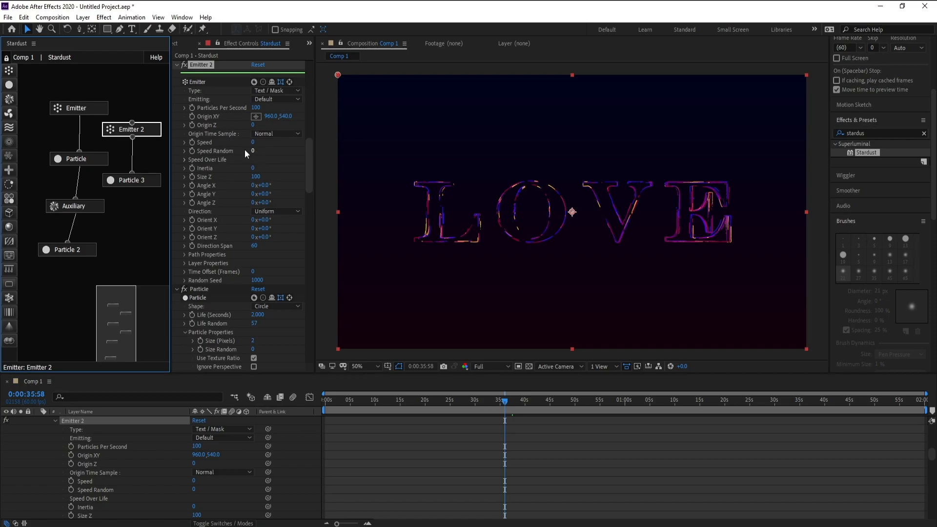
pyautogui.moveTo(310, 150); pyautogui.dragTo(310, 155)
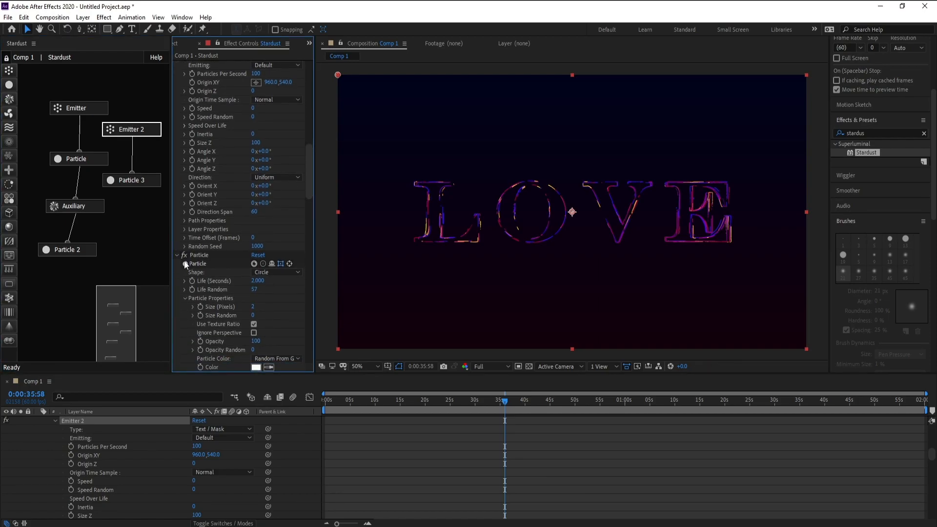
pyautogui.click(184, 221)
pyautogui.click(264, 229)
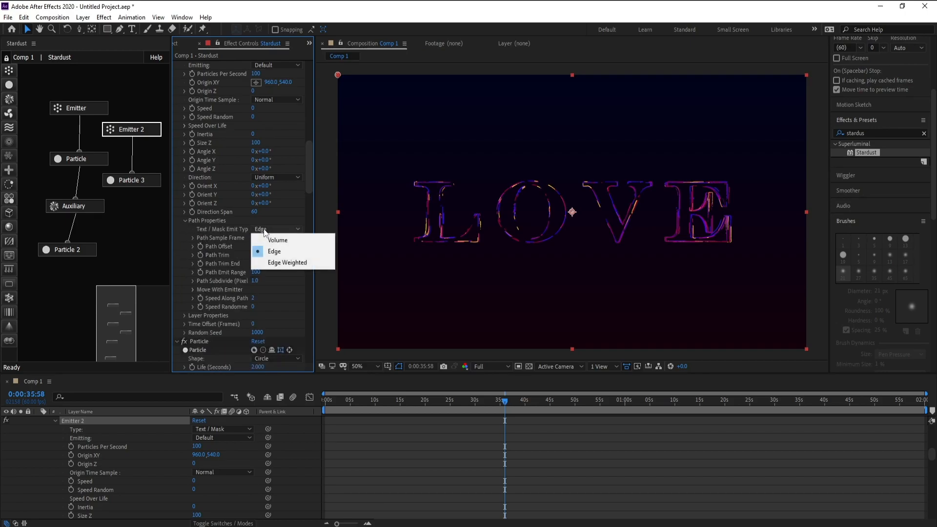
pyautogui.click(278, 241)
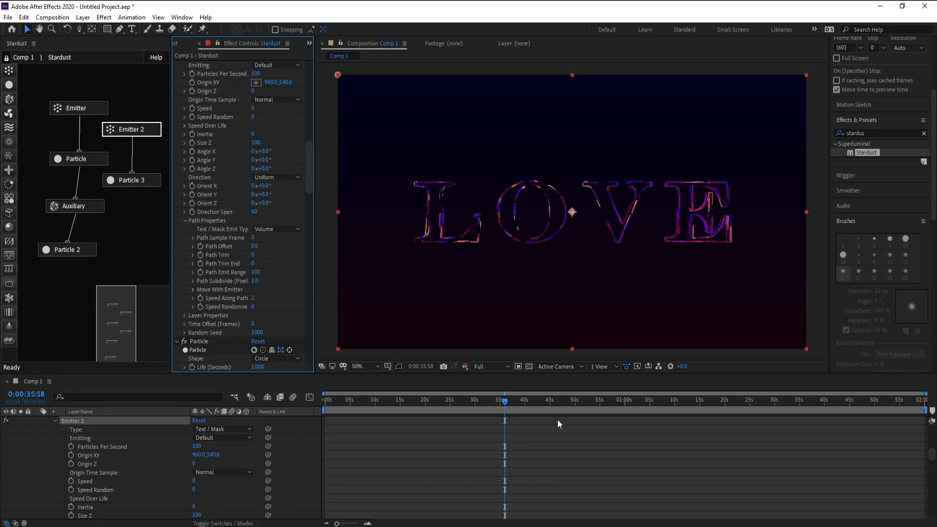
# Step: Set the Particle 3 node's particle size to 3 pixels
pyautogui.press('/')
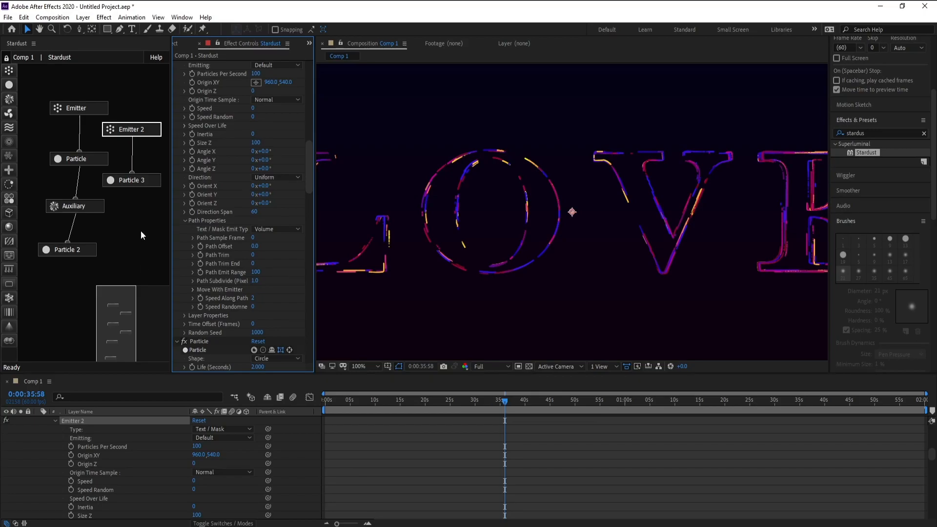
pyautogui.click(132, 180)
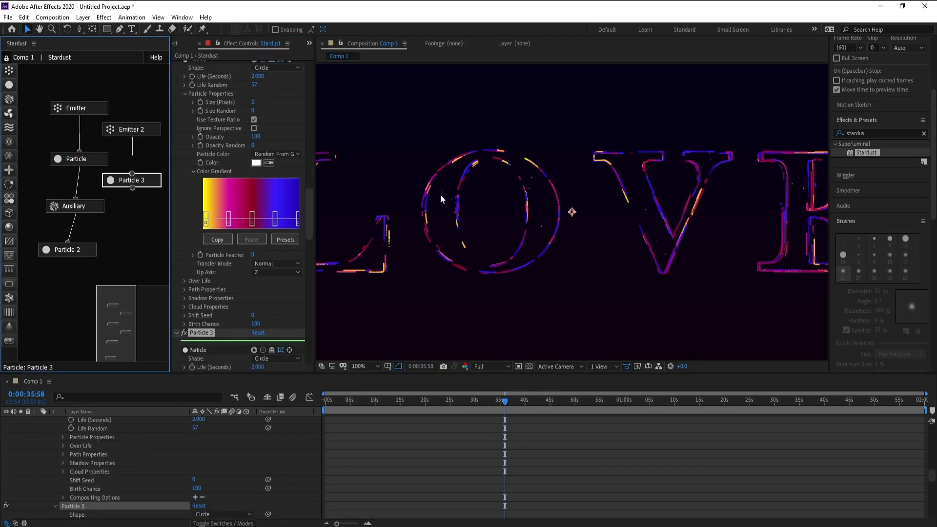
pyautogui.scroll(-3, 220, 294)
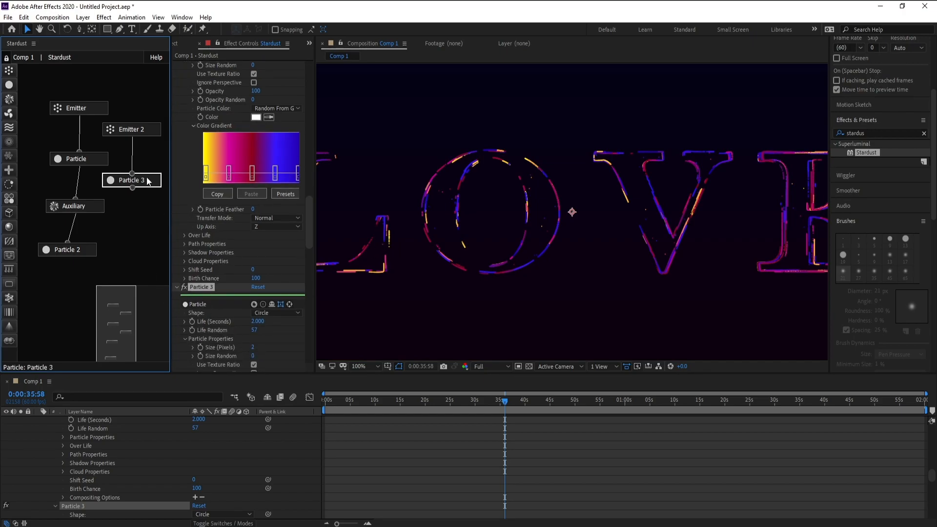
pyautogui.scroll(-4, 263, 344)
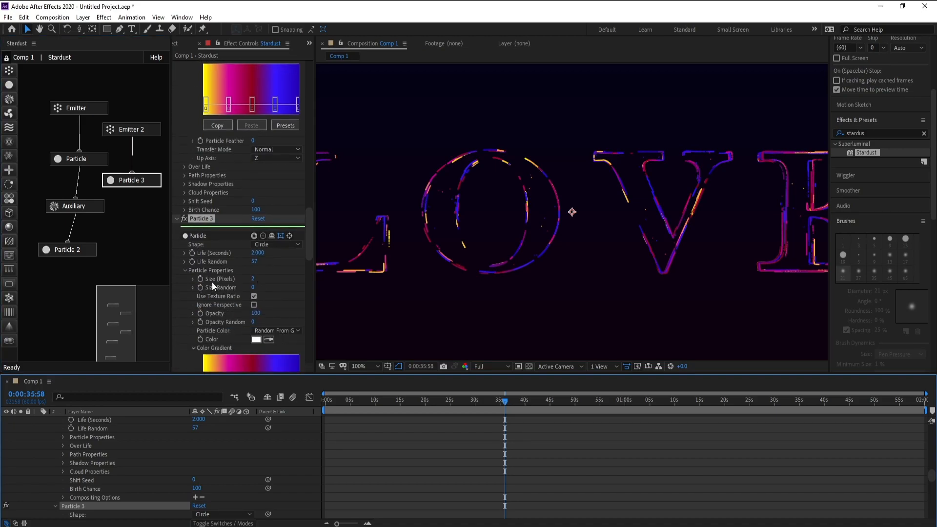
pyautogui.click(253, 279)
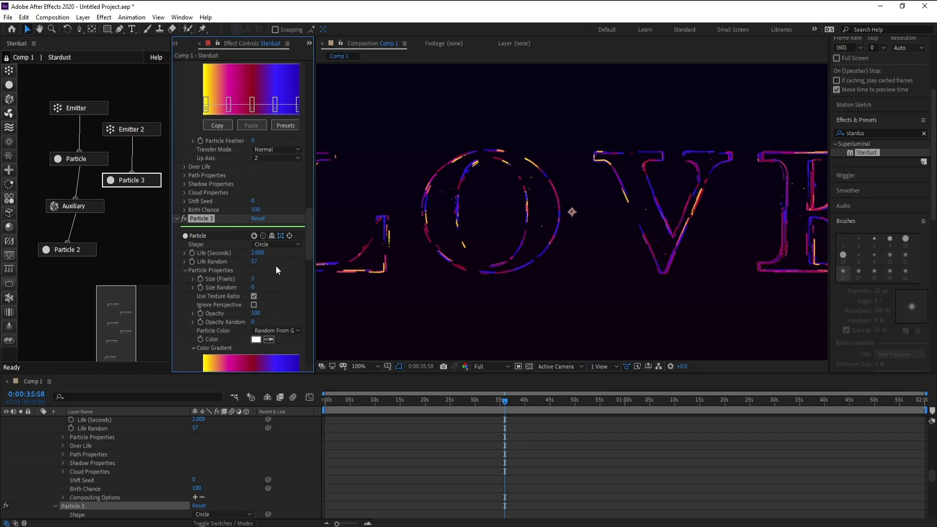
# Step: Set the Emitter 2 node's particles per second to 800
pyautogui.scroll(15, 278, 255)
pyautogui.click(132, 129)
pyautogui.scroll(5, 247, 160)
pyautogui.scroll(-3, 254, 159)
pyautogui.scroll(1, 266, 290)
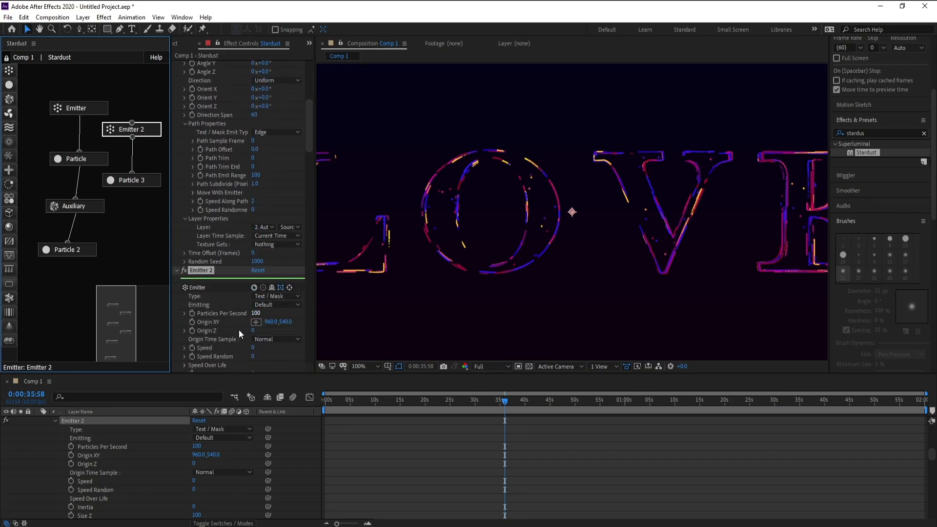
pyautogui.scroll(-1, 248, 309)
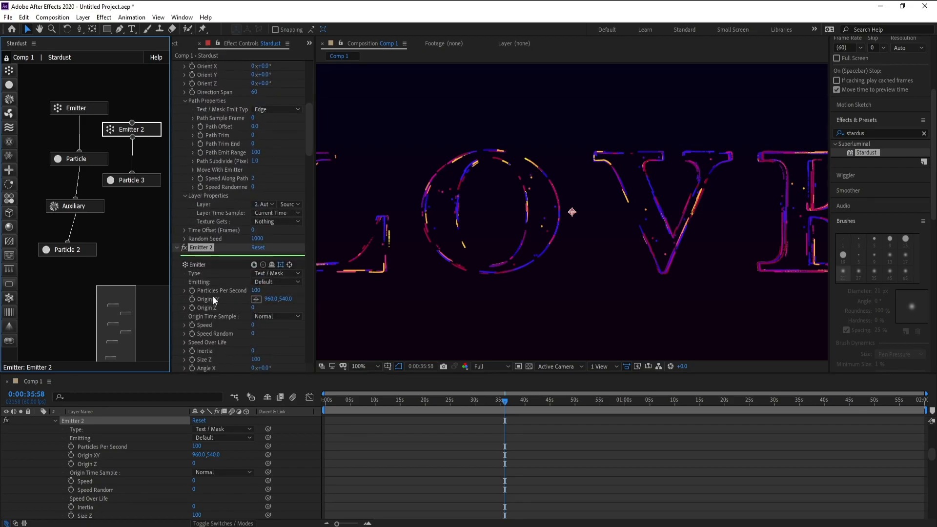
pyautogui.click(255, 291)
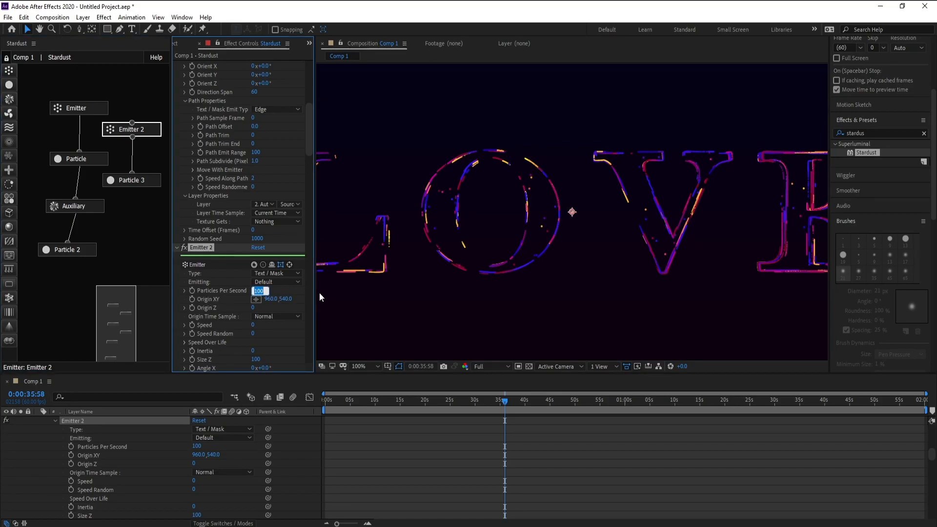
pyautogui.write('800')
pyautogui.press('Return')
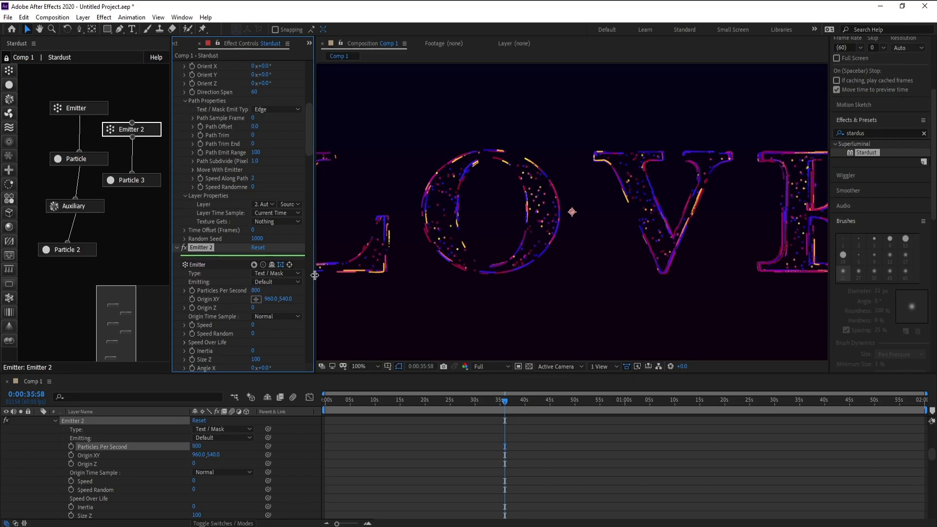
# Step: Examine the particles filling the LOVE letters up close and in the full composition
pyautogui.press(',')
pyautogui.press(',')
pyautogui.press(',')
pyautogui.press(',')
pyautogui.press('.')
pyautogui.press('.')
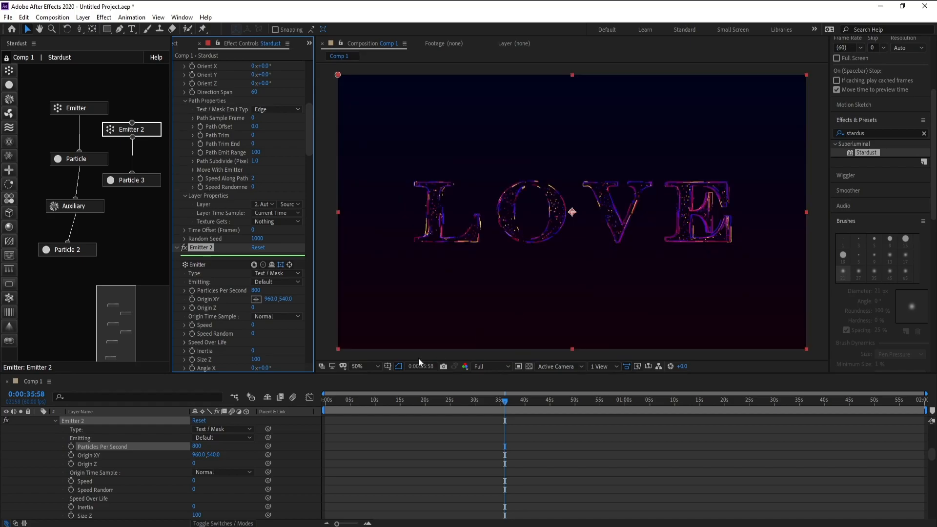
pyautogui.press('.')
pyautogui.press('.')
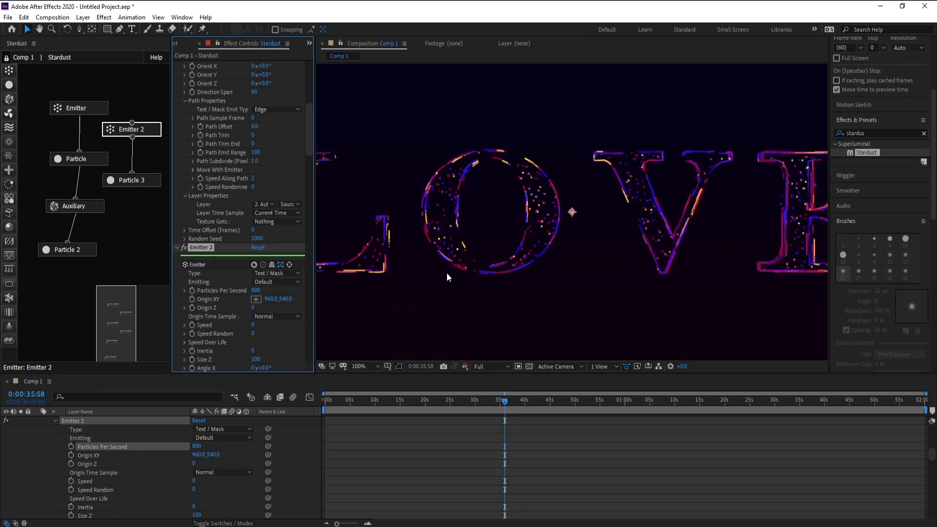
pyautogui.press(',')
pyautogui.press(',')
# Step: Collapse the Stardust layer's properties and add a two-node camera layer with the 80mm preset
pyautogui.scroll(10, 127, 440)
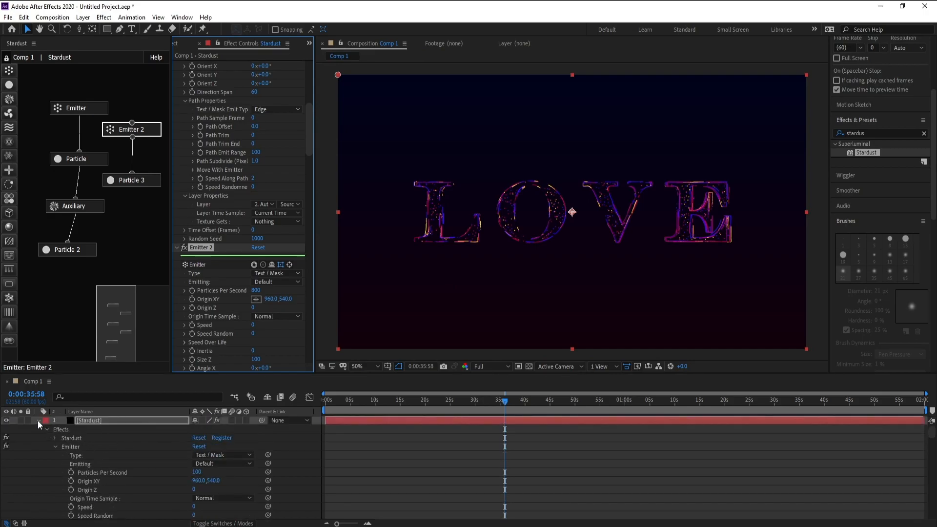
pyautogui.click(37, 420)
pyautogui.press(',')
pyautogui.press('.')
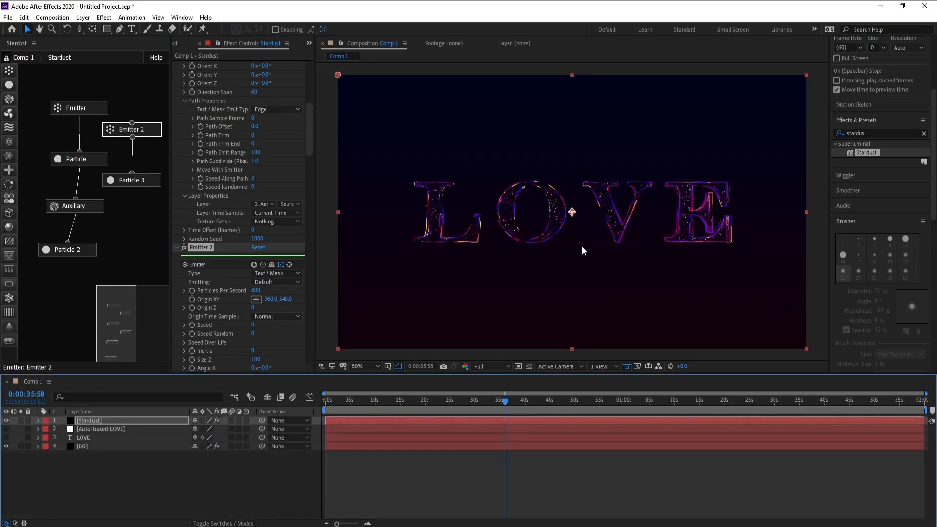
pyautogui.click(83, 17)
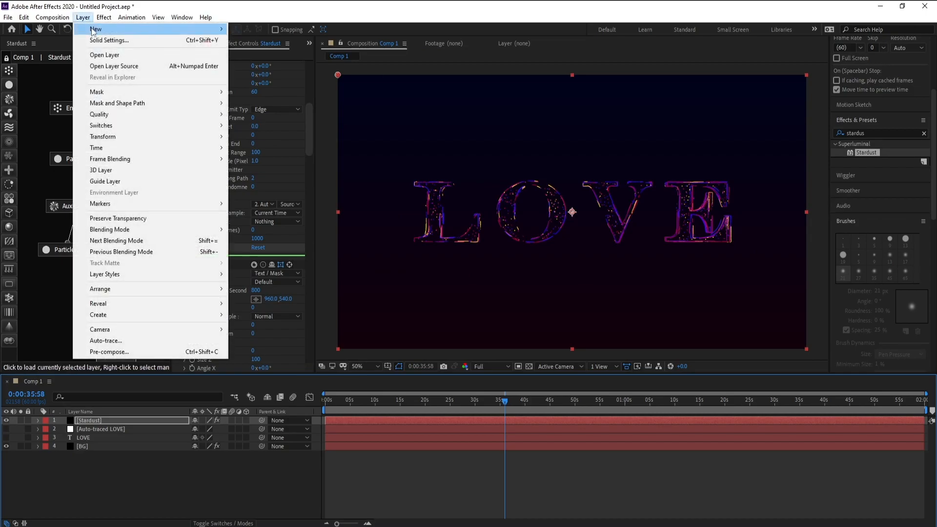
pyautogui.moveTo(92, 31)
pyautogui.click(254, 63)
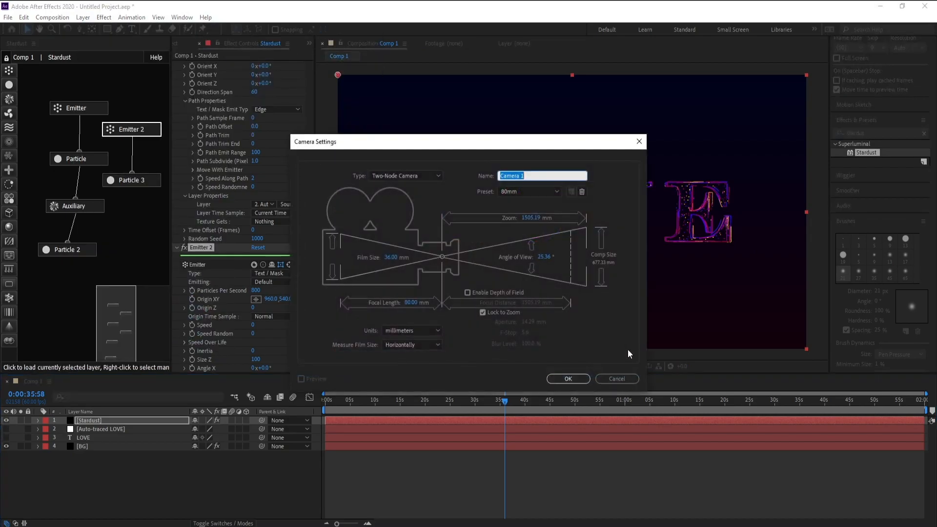
pyautogui.click(578, 380)
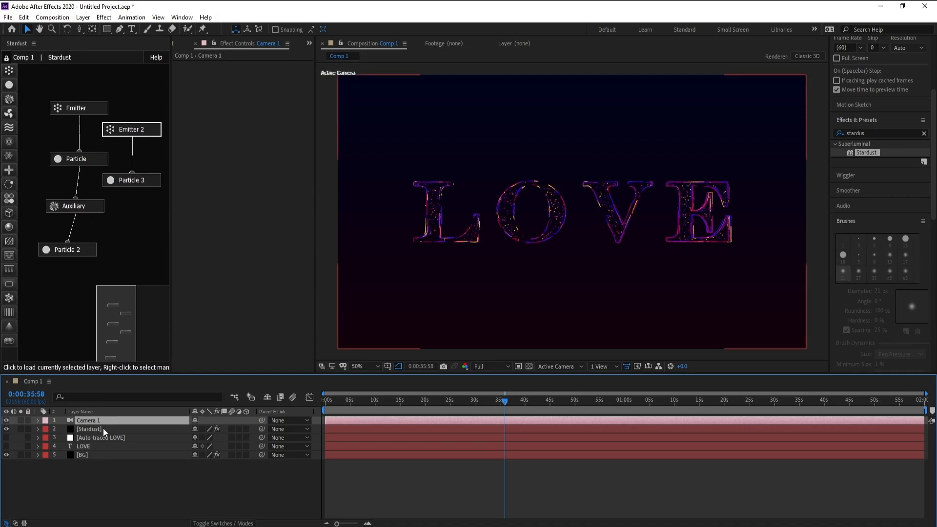
# Step: Reveal the camera's Position property and set its first keyframe at 0:00:39:58
pyautogui.press('p')
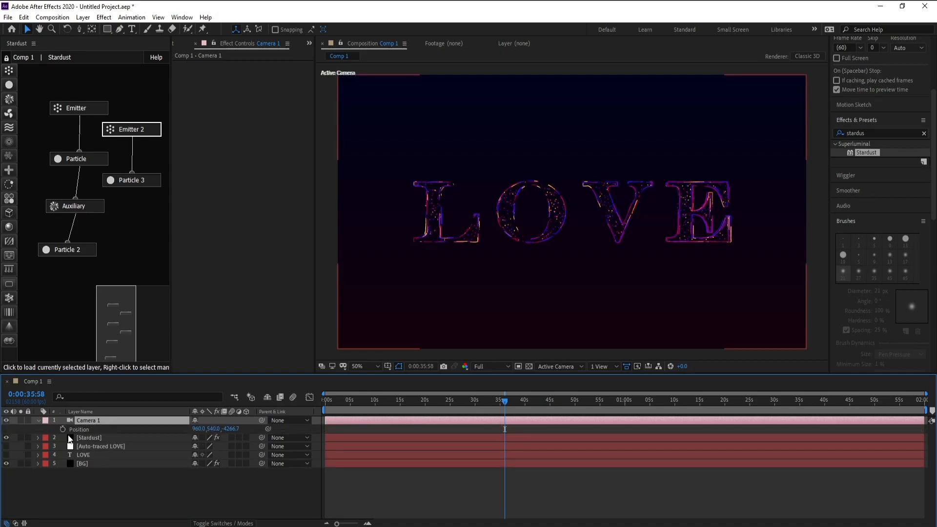
pyautogui.moveTo(326, 403); pyautogui.dragTo(526, 406)
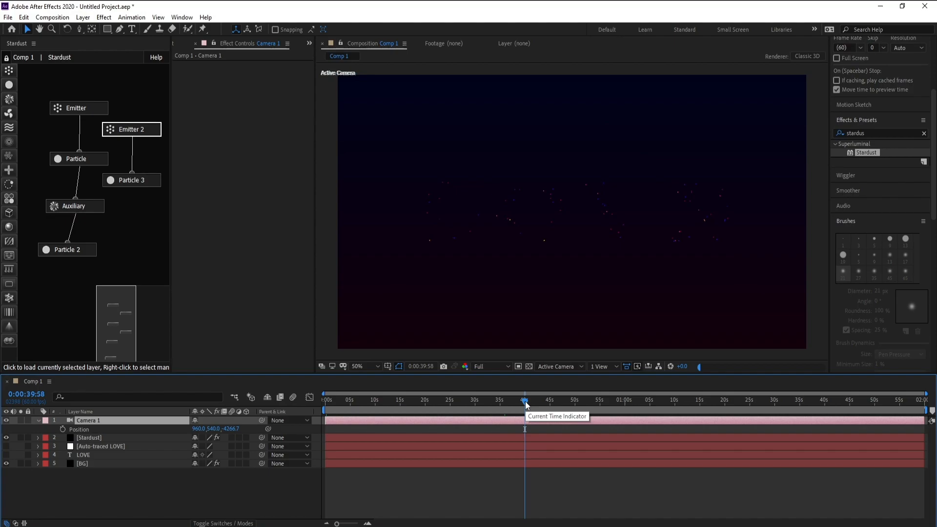
pyautogui.click(63, 429)
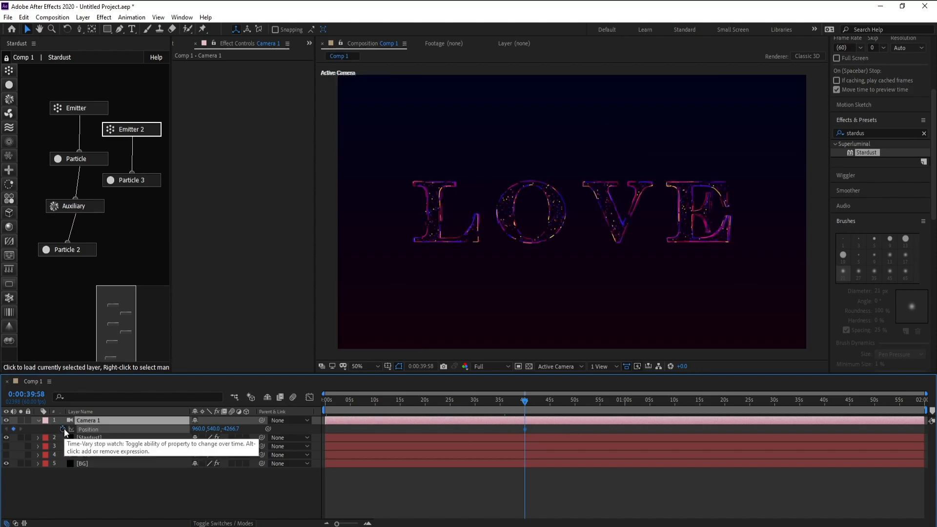
# Step: At 0:00:00:00, dolly the camera toward the text to a Z position of about -1864, and retime the ending Position keyframe to about 2 seconds
pyautogui.moveTo(350, 399); pyautogui.dragTo(225, 403)
pyautogui.moveTo(78, 30); pyautogui.dragTo(143, 65)
pyautogui.moveTo(592, 252); pyautogui.dragTo(588, 171)
pyautogui.moveTo(565, 275); pyautogui.dragTo(571, 226)
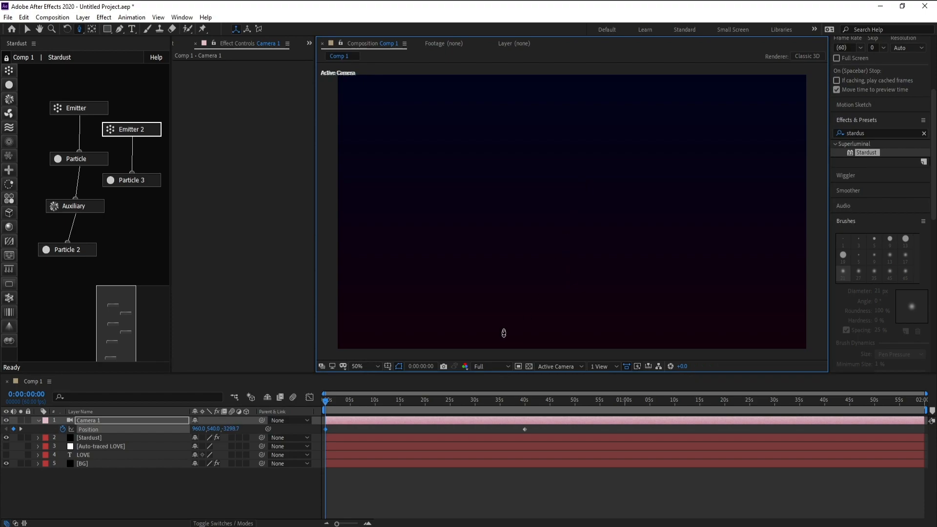
pyautogui.click(488, 368)
pyautogui.click(497, 424)
# Step: Preview the camera pull-back over the LOVE particles from the beginning of the composition
pyautogui.press('space')
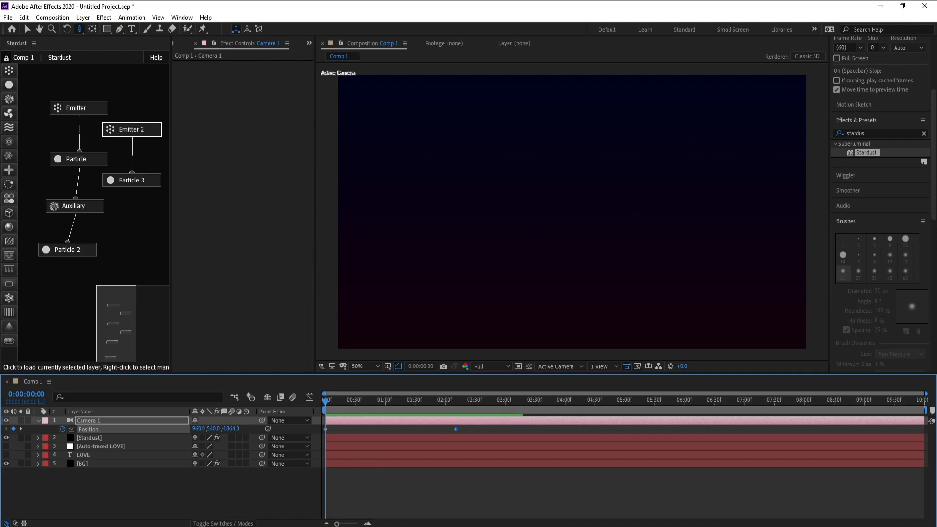
pyautogui.press('space')
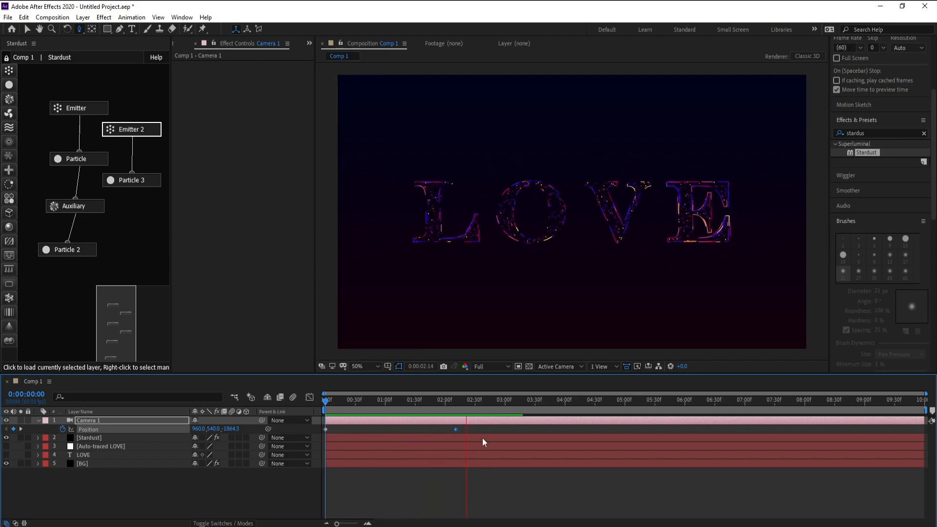
pyautogui.press('space')
pyautogui.press('space')
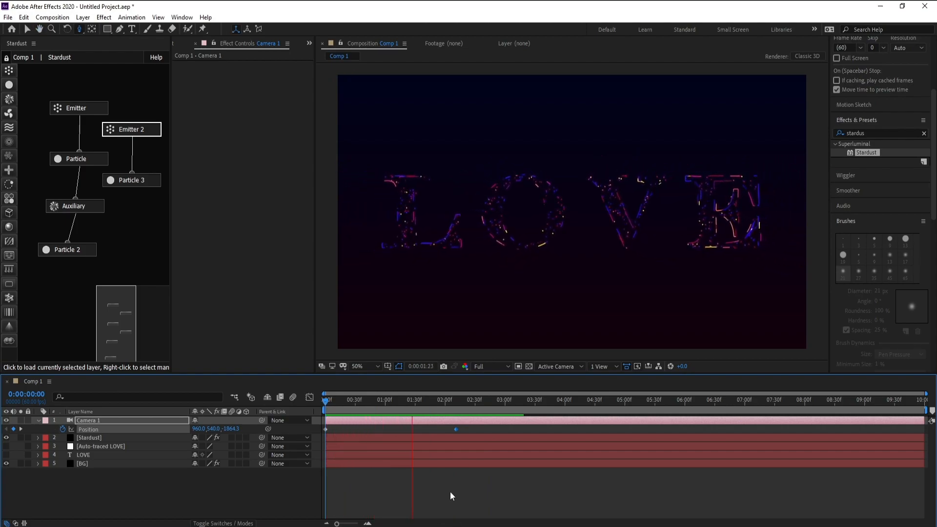